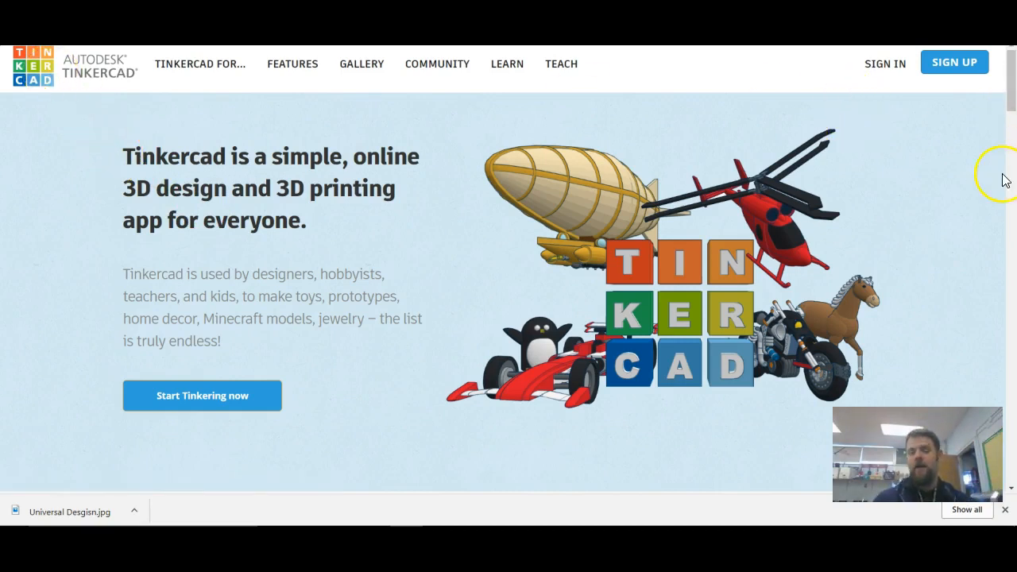
Sign in through the social provider option using the first listed Google account, dismissing the Game bar notice.
click(881, 63)
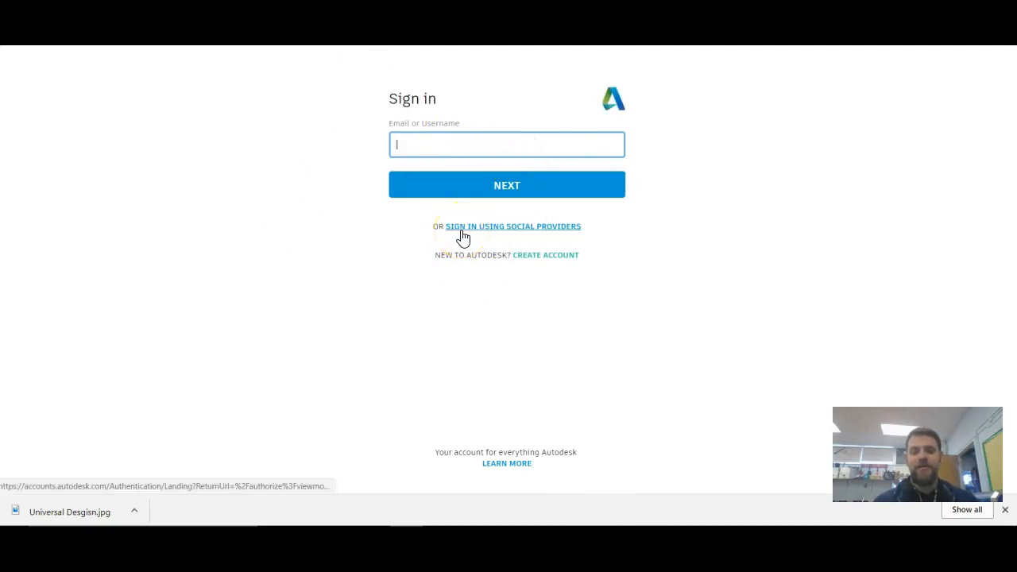
click(464, 229)
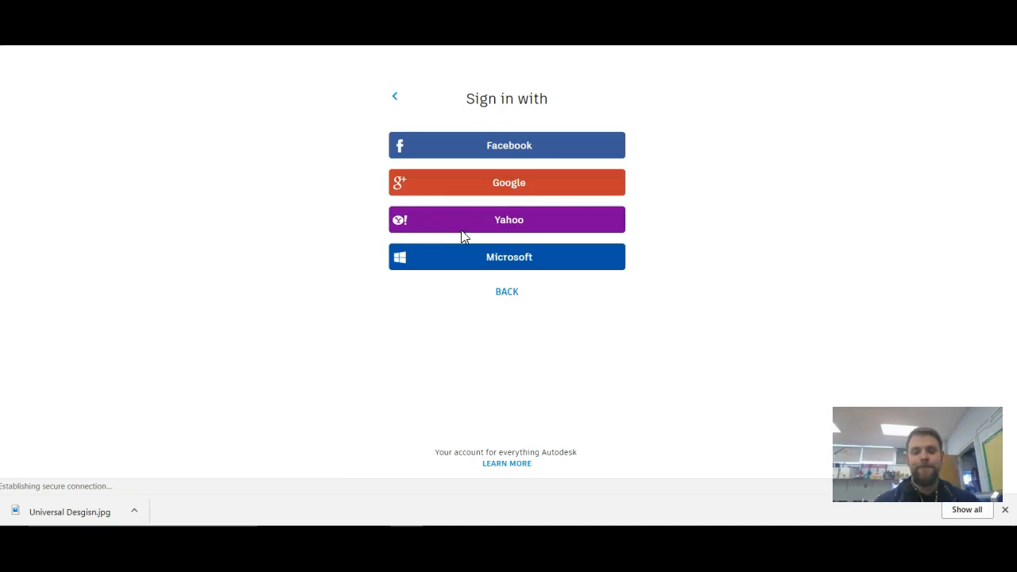
click(502, 194)
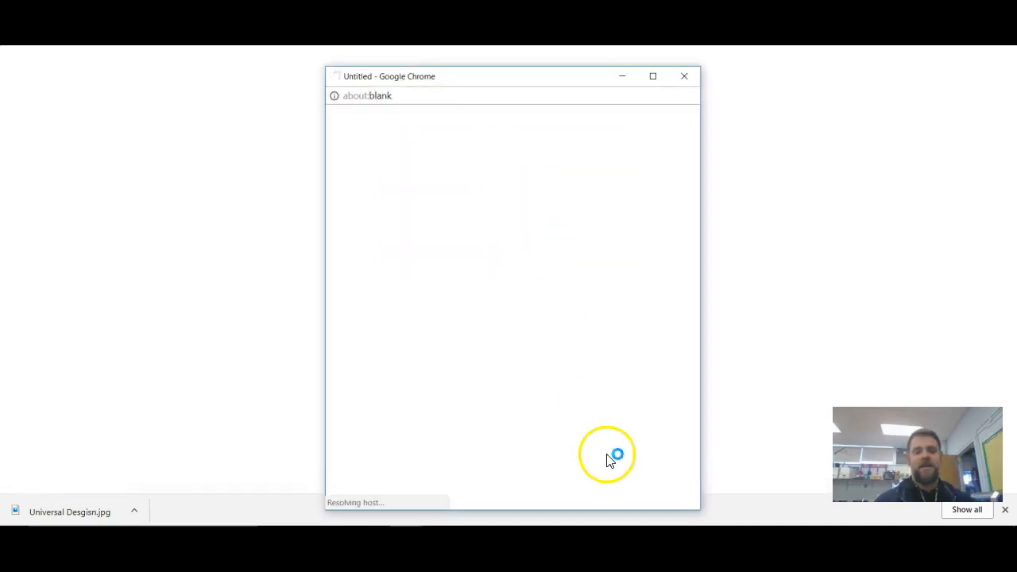
click(581, 468)
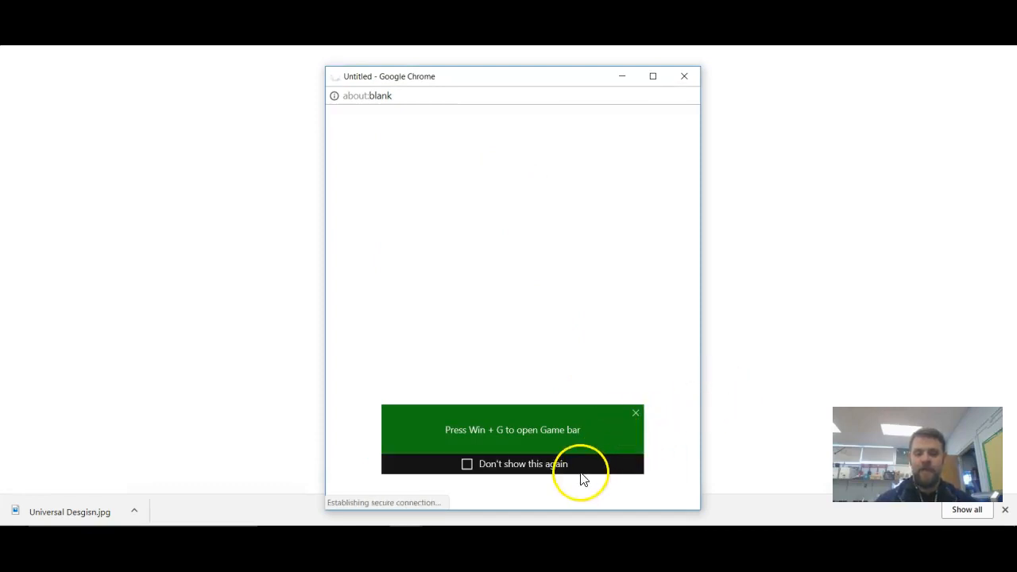
click(636, 415)
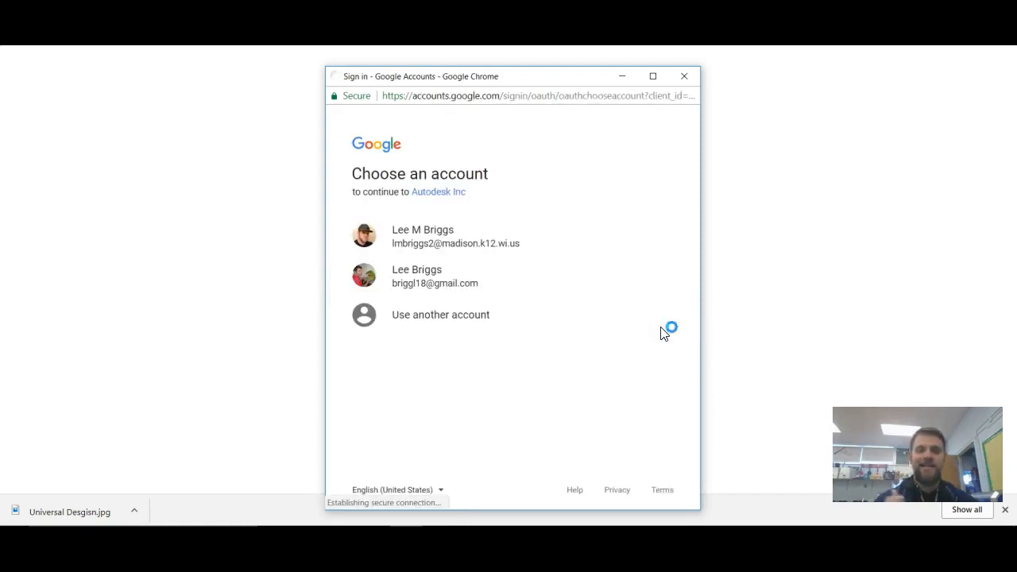
click(459, 249)
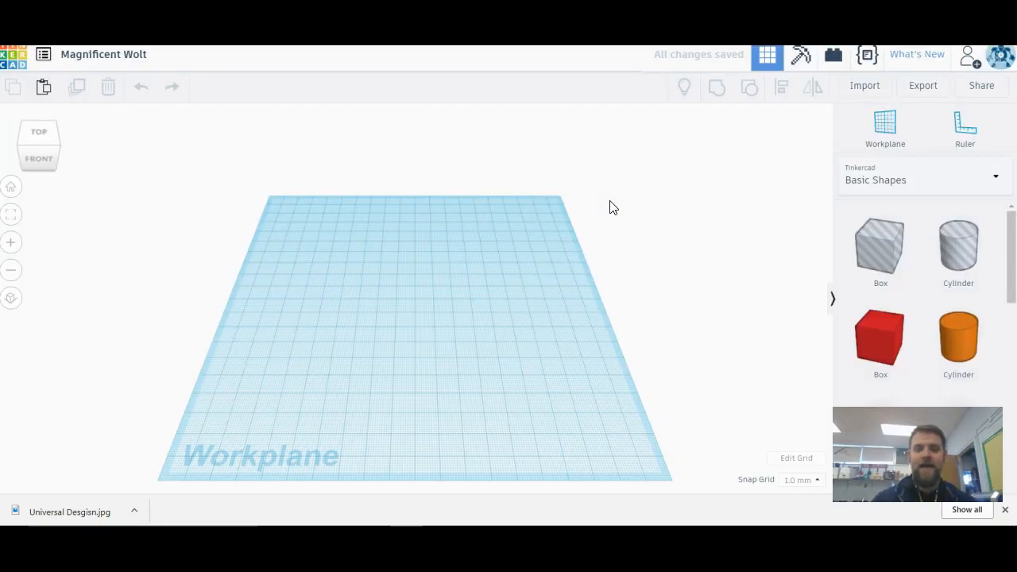
Examine the empty workplane from several angles by orbiting and panning the view.
click(324, 308)
drag(584, 404, 465, 412)
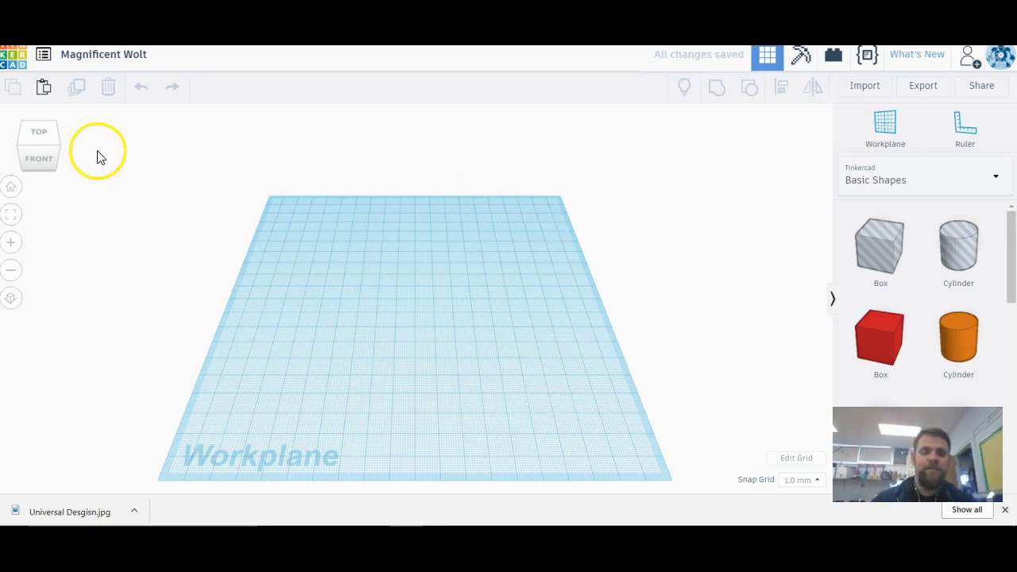
click(38, 160)
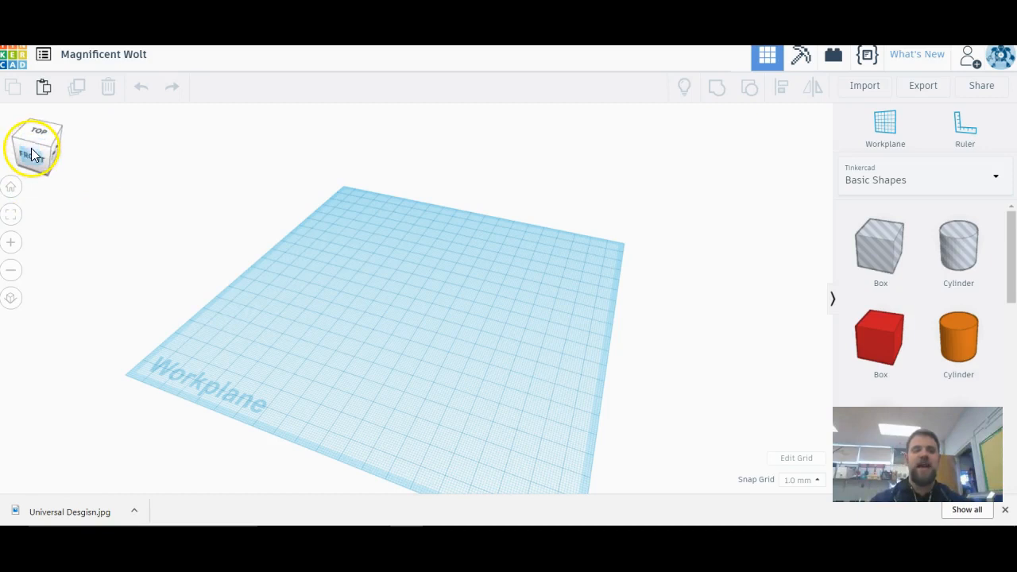
click(43, 159)
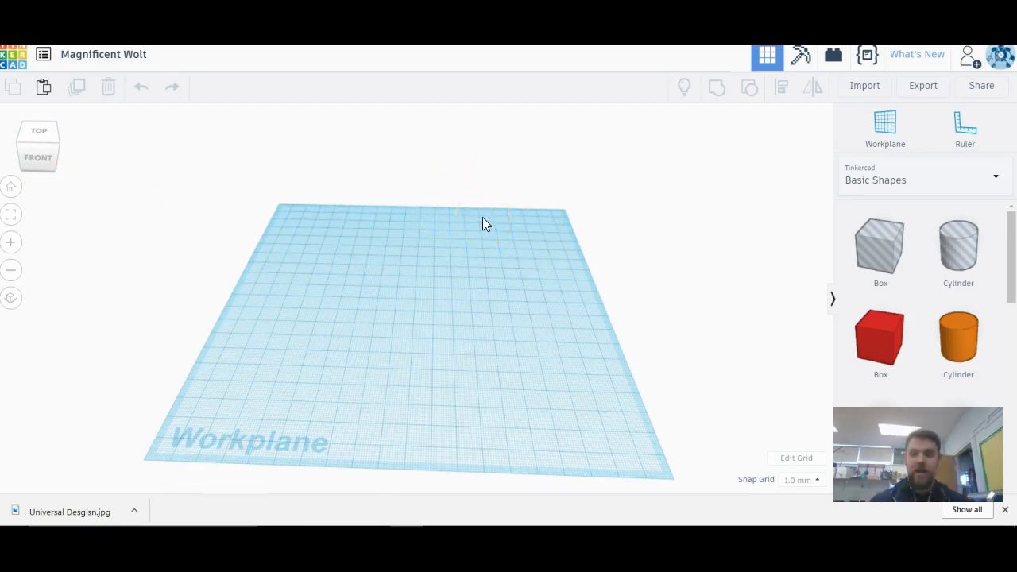
right_drag(483, 217, 540, 223)
drag(41, 157, 68, 159)
right_drag(531, 307, 354, 255)
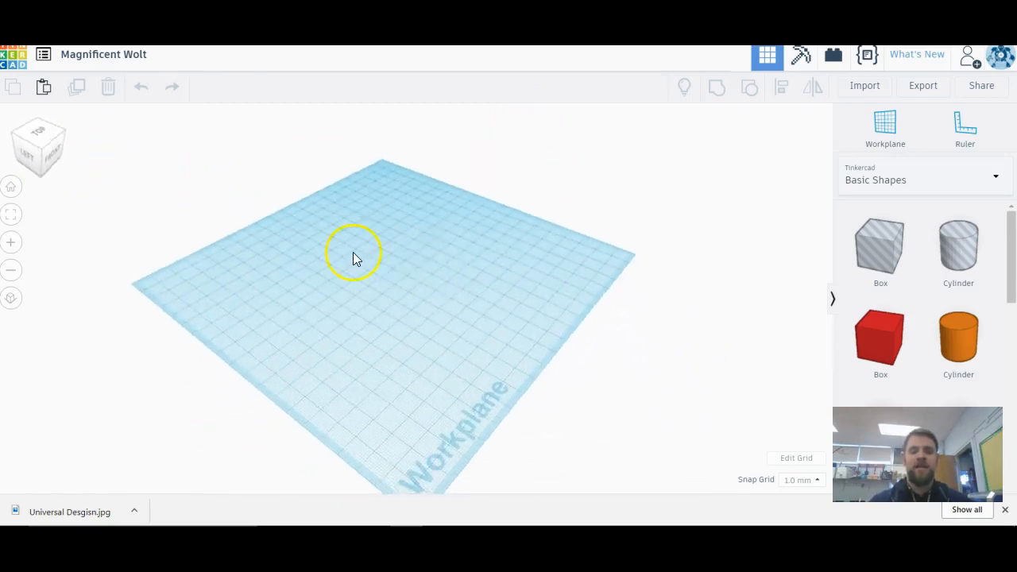
middle_drag(354, 253, 400, 289)
right_drag(469, 310, 462, 309)
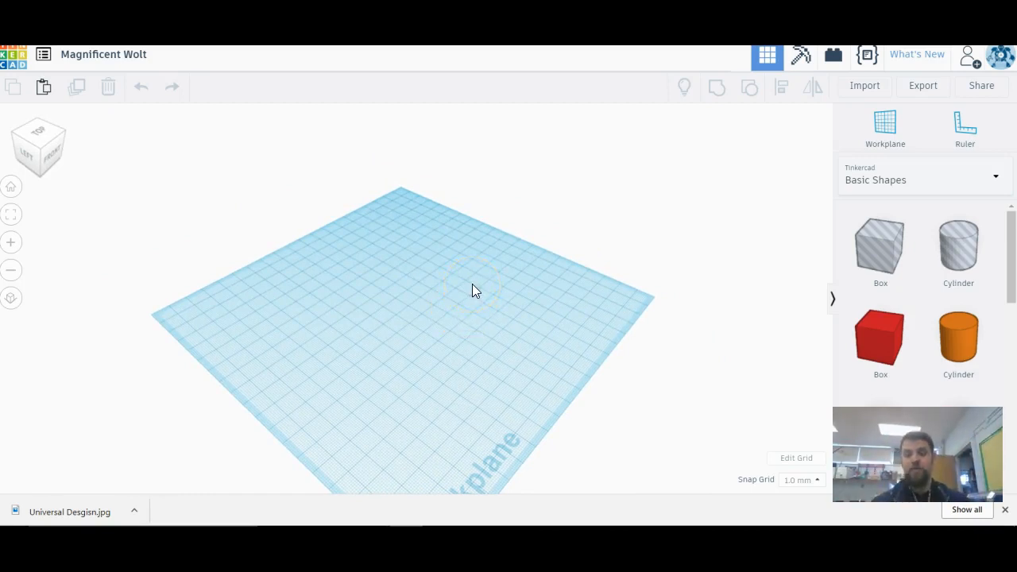
Place a solid red box near the middle of the workplane and select it.
drag(881, 344, 398, 325)
click(456, 400)
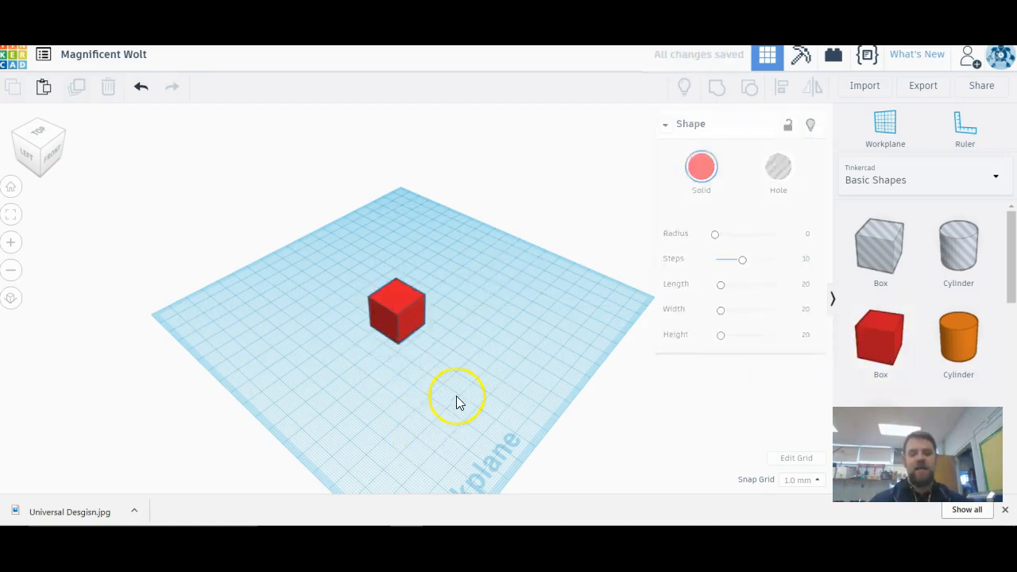
click(392, 332)
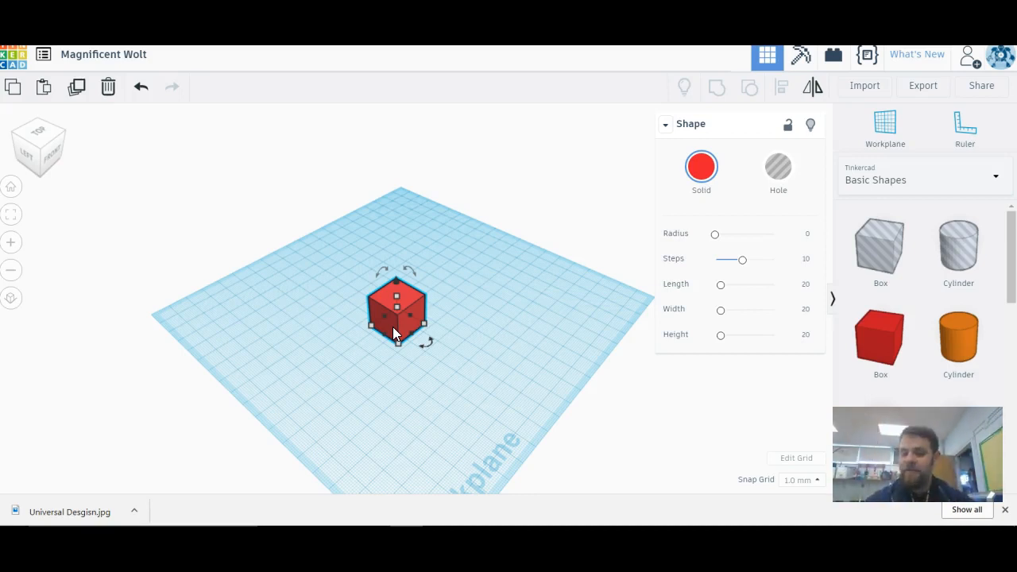
click(429, 300)
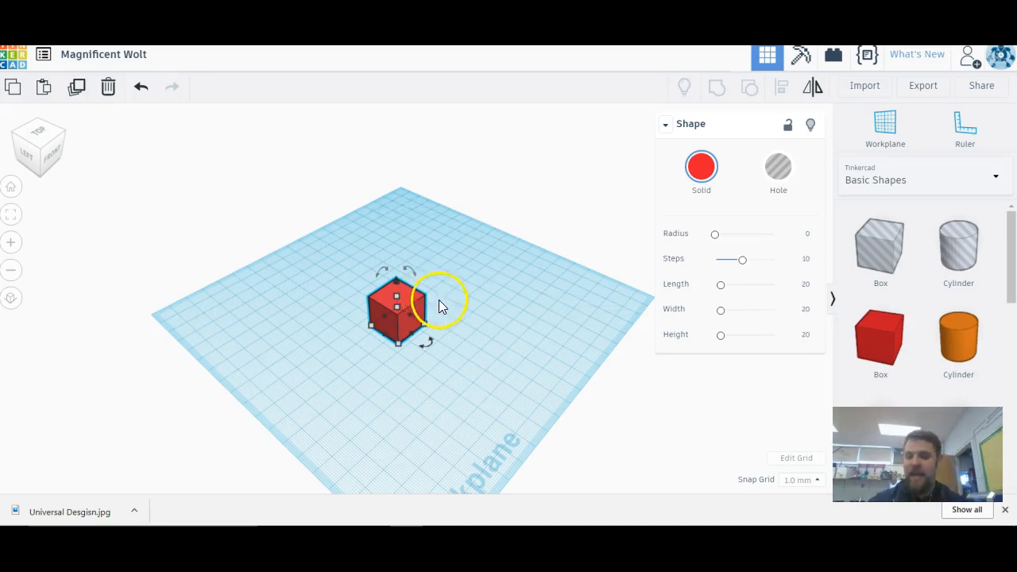
Set the box's base dimensions to 40 by 40 mm.
mouse_move(423, 325)
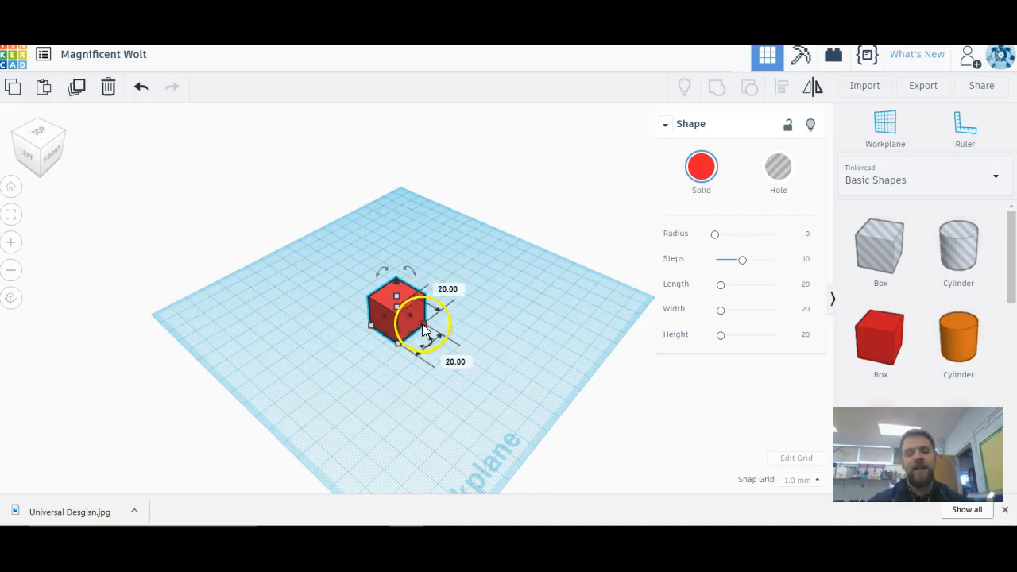
click(455, 362)
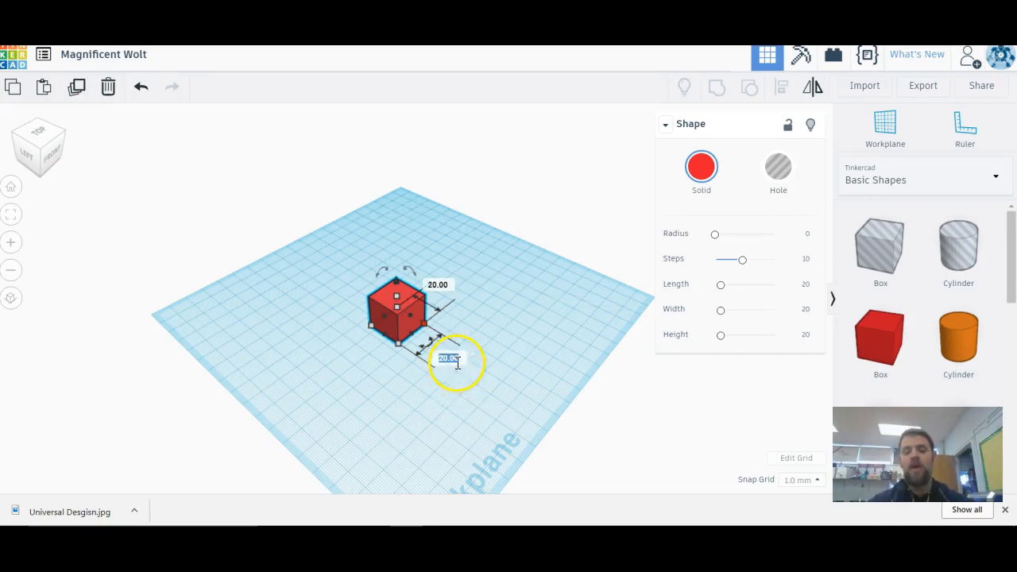
text(40)
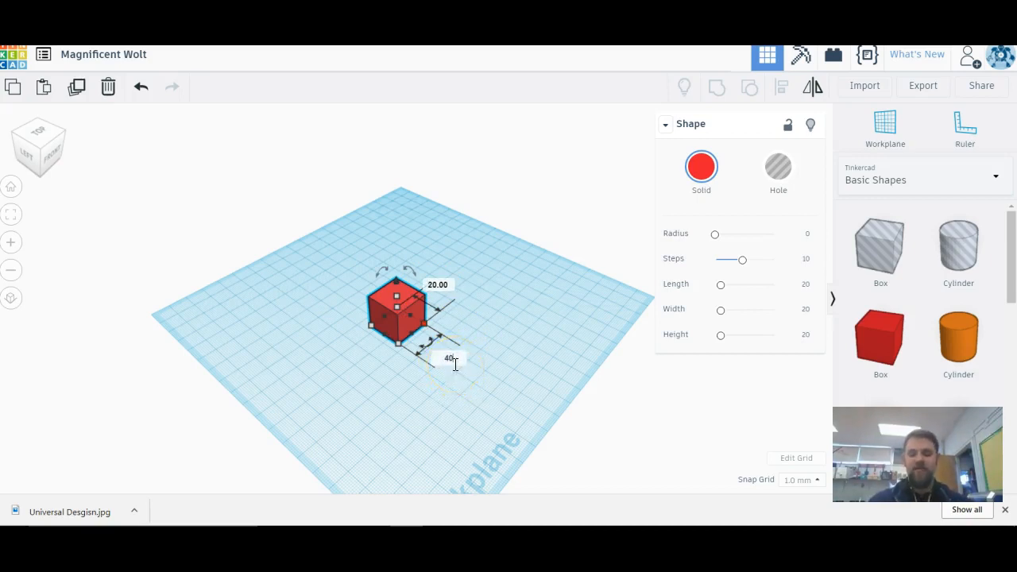
key(Return)
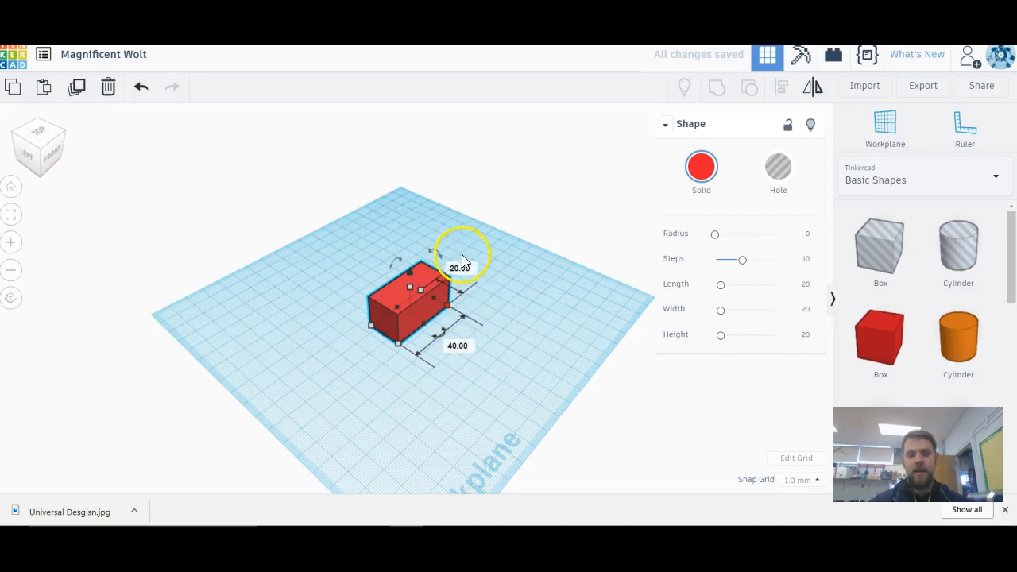
key(BackSpace)
key(Return)
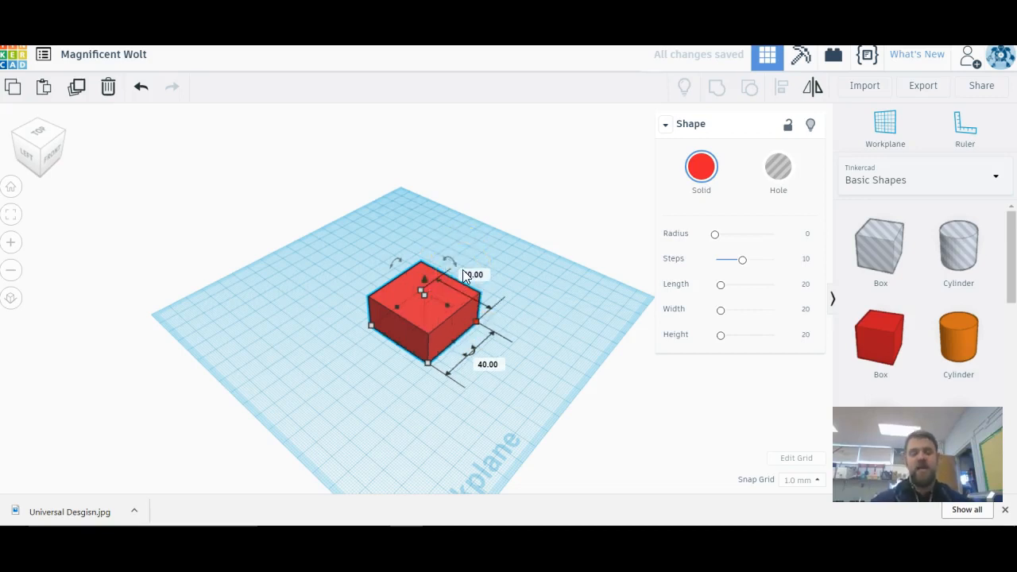
Move the box towards the back of the workplane and set its height to 150 mm.
drag(443, 340, 372, 319)
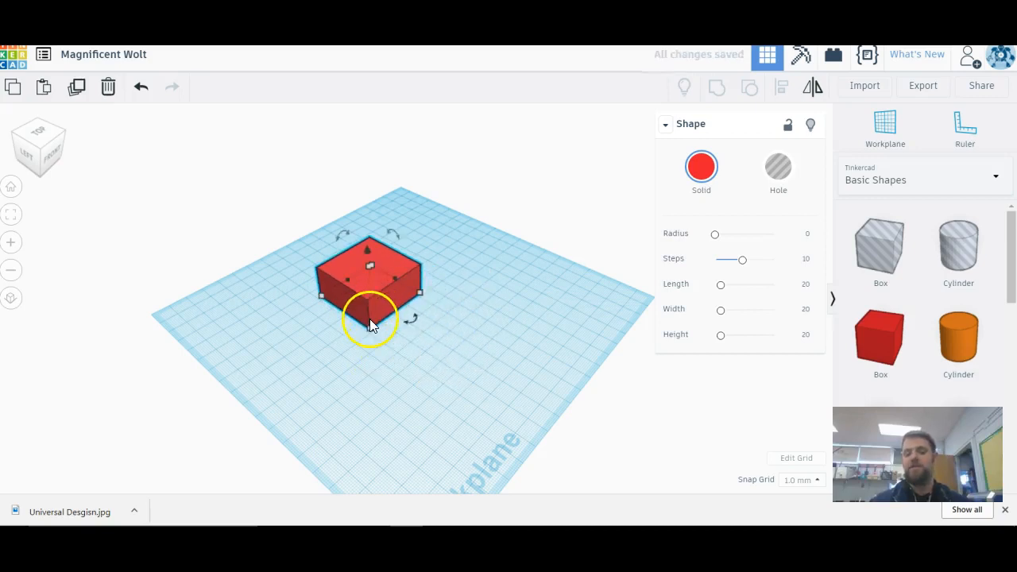
click(371, 330)
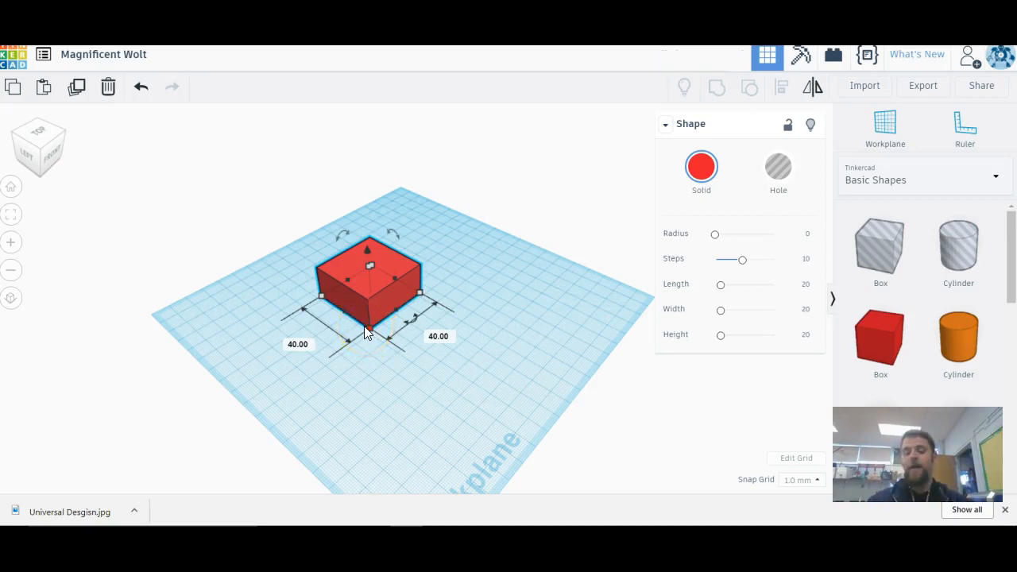
drag(61, 162, 46, 157)
click(330, 400)
click(378, 263)
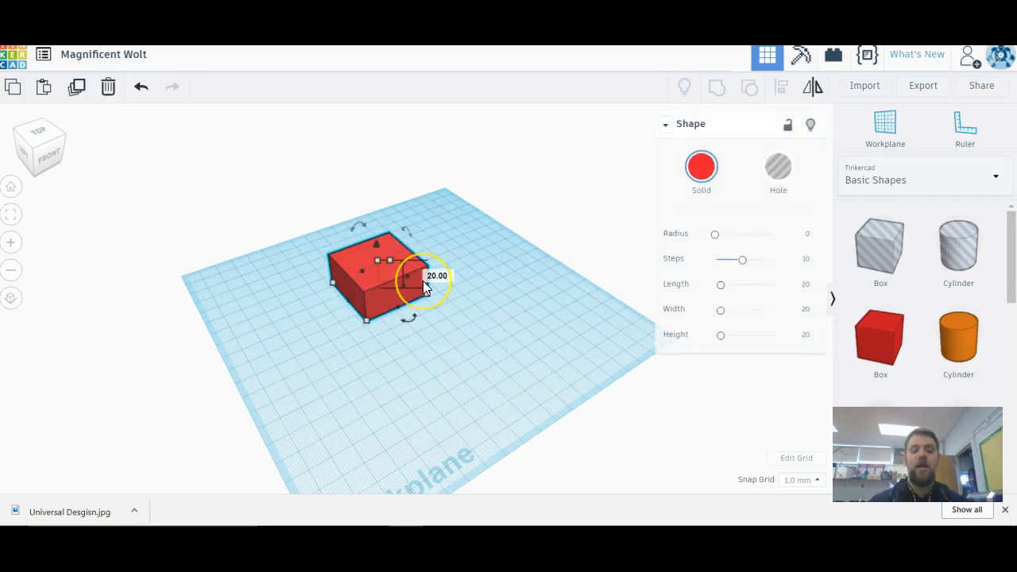
click(436, 278)
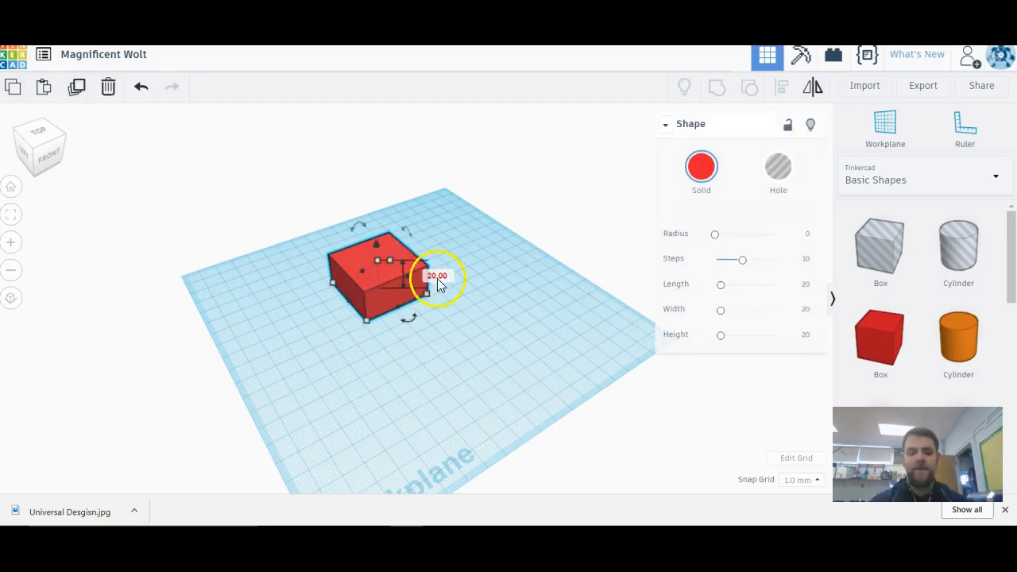
text(150)
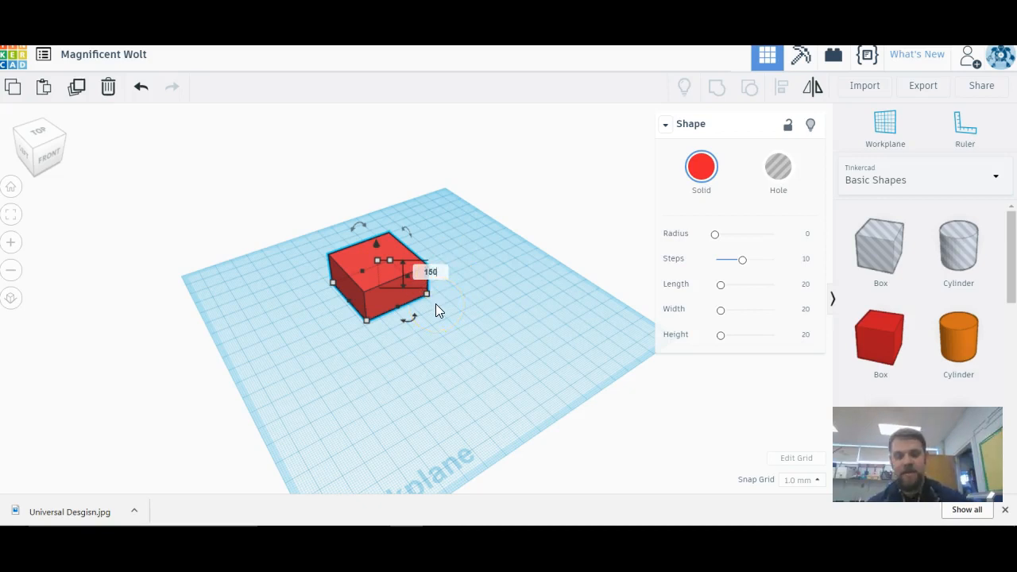
key(Return)
Move the tall box to the left edge of the workplane and deselect it.
right_drag(231, 226, 175, 233)
right_drag(205, 278, 223, 261)
scroll(221, 261, up, 3)
scroll(221, 262, down, 4)
click(364, 351)
click(369, 318)
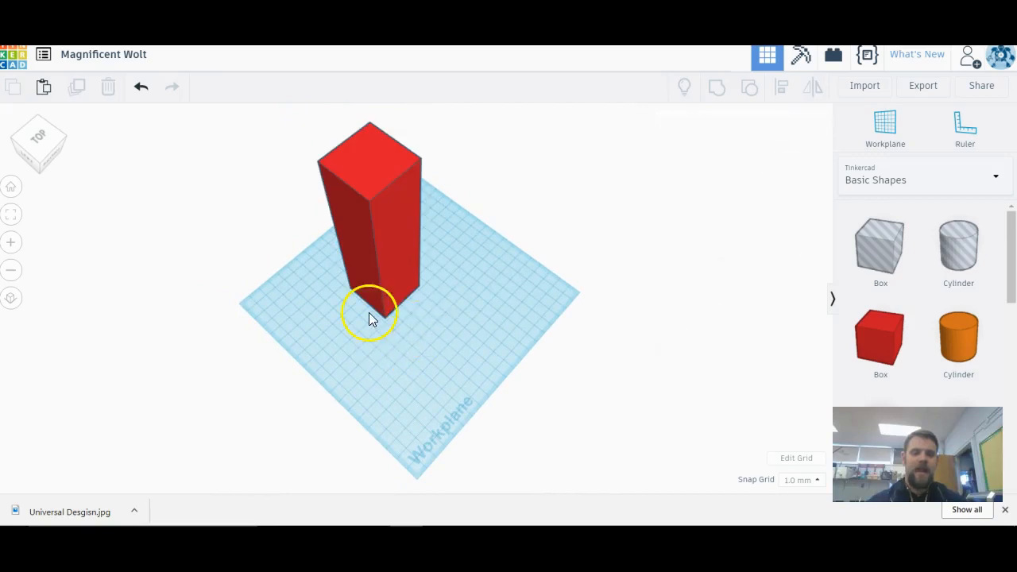
drag(36, 131, 37, 129)
drag(391, 278, 356, 323)
click(438, 293)
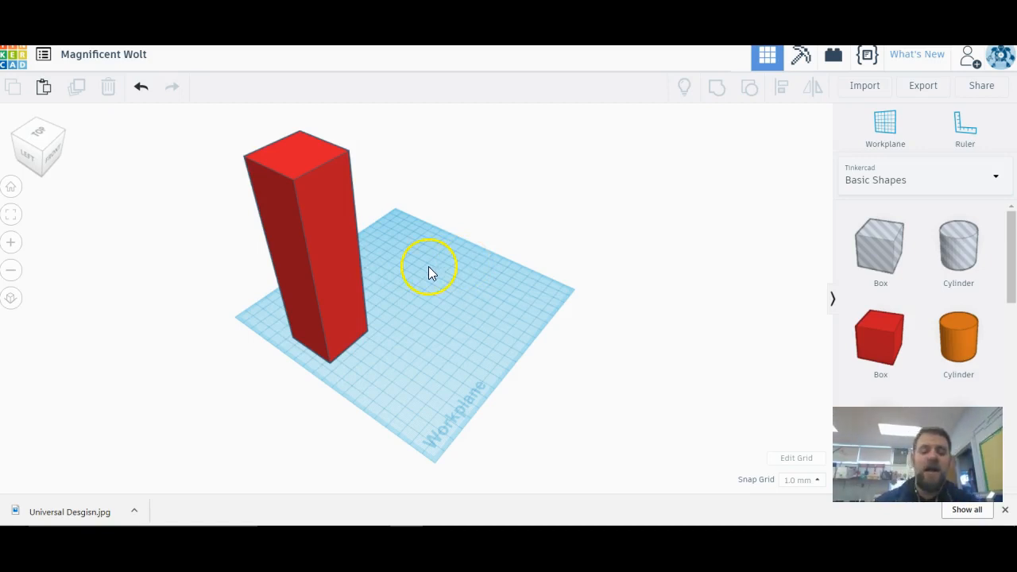
Duplicate the tall box and move the copy clear of the original so the two stand side by side.
click(331, 332)
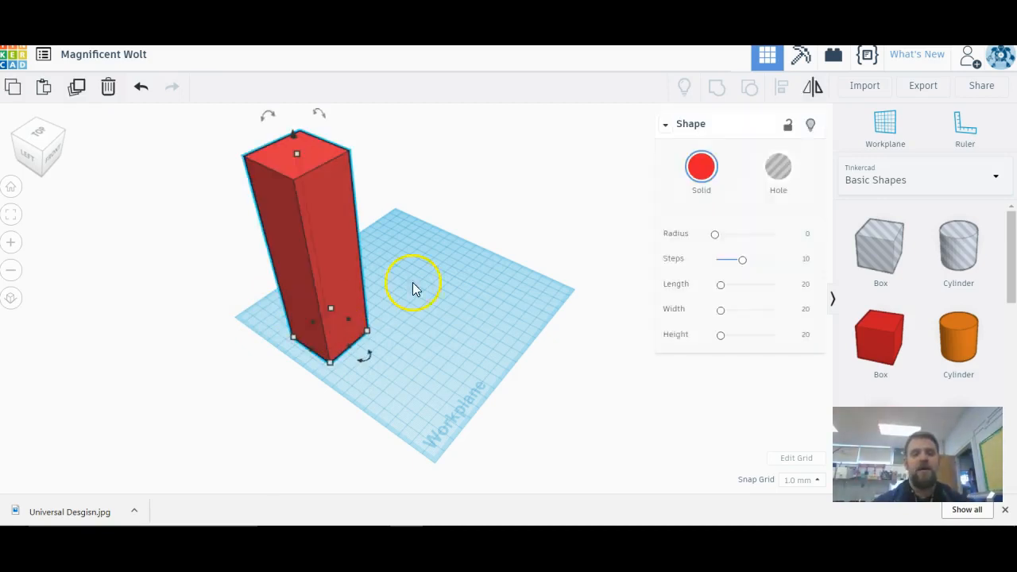
click(78, 91)
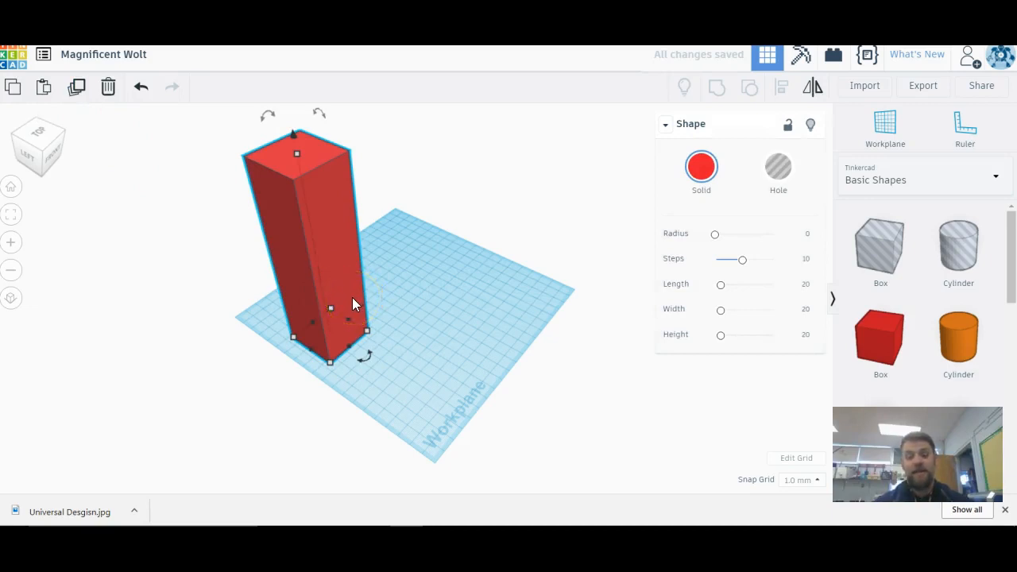
drag(352, 298, 450, 274)
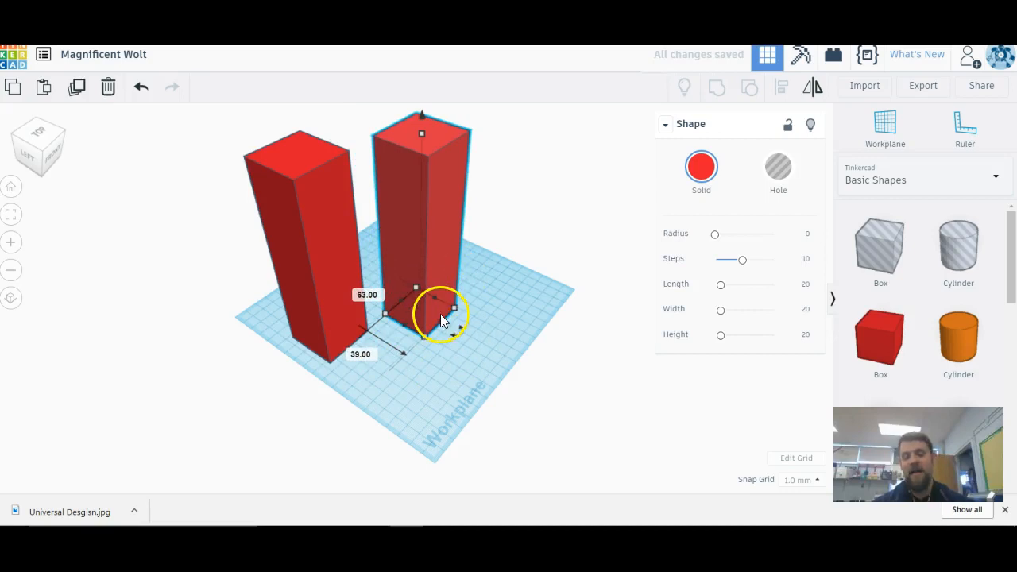
drag(443, 324, 451, 343)
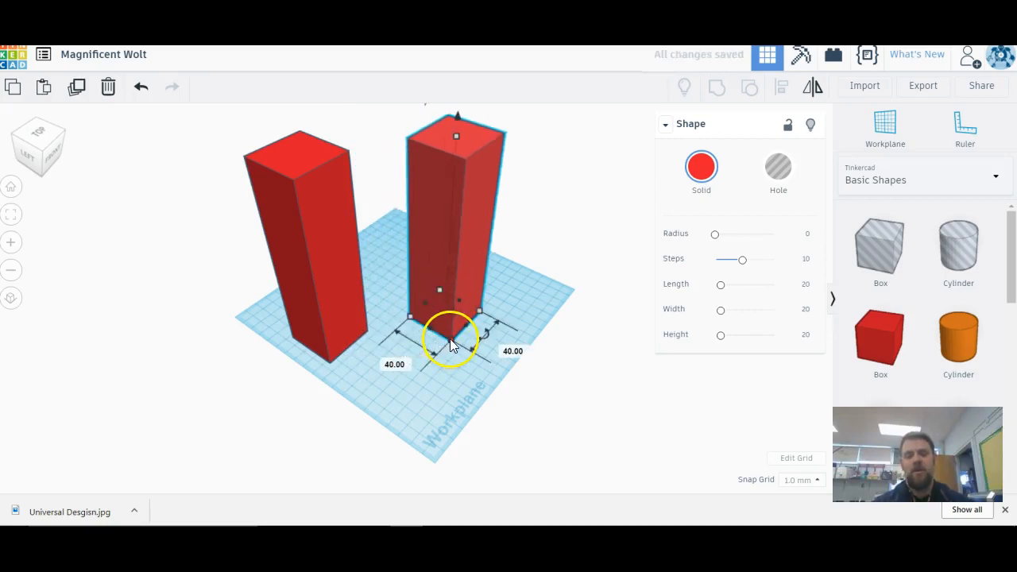
Set one base side of the copy to 35 mm and reduce the other side to match, keeping the base square.
click(404, 365)
text(35)
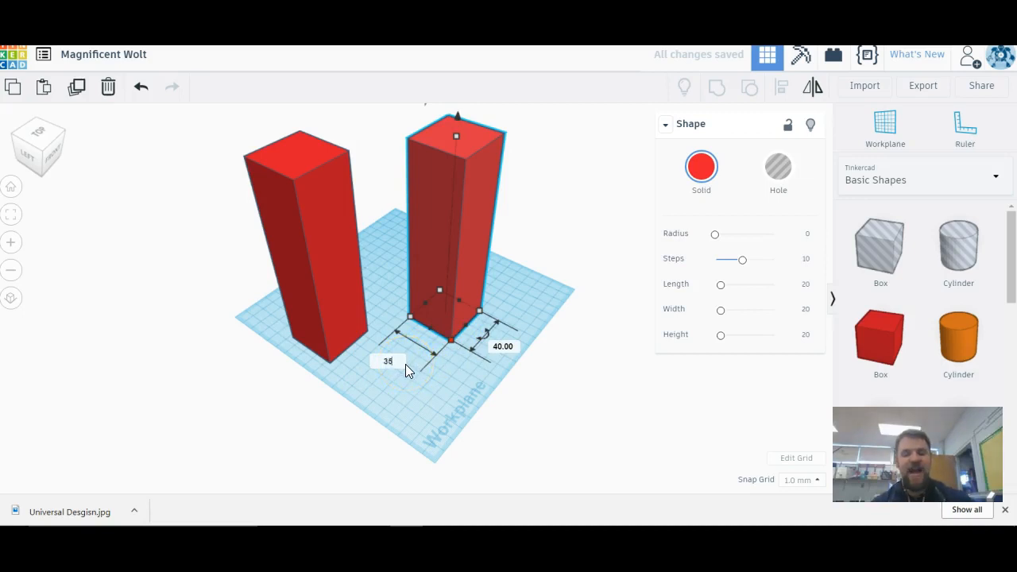
key(Return)
click(499, 347)
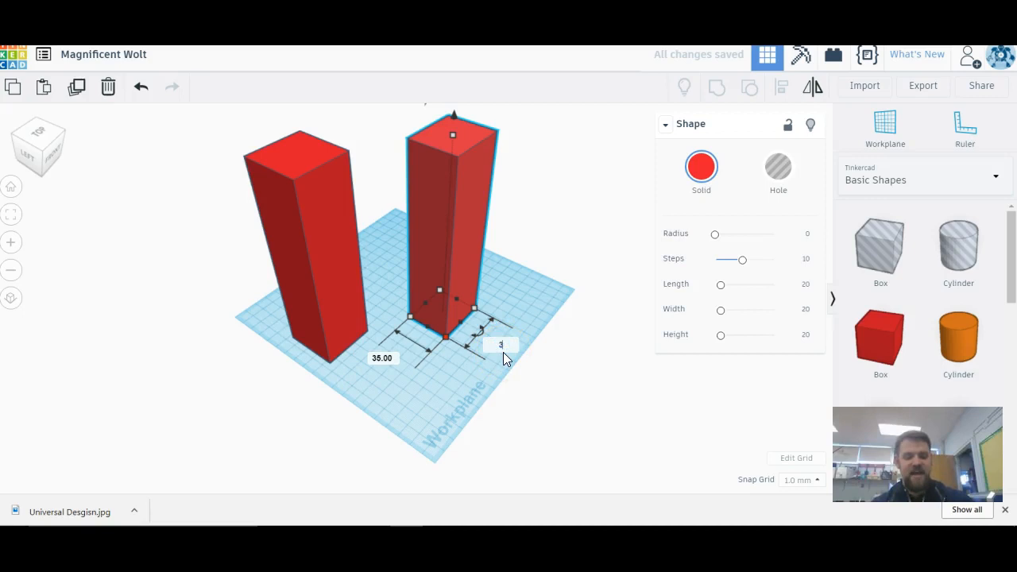
key(Return)
click(494, 356)
Set the height of the duplicated box to 145 mm.
click(481, 206)
mouse_move(456, 134)
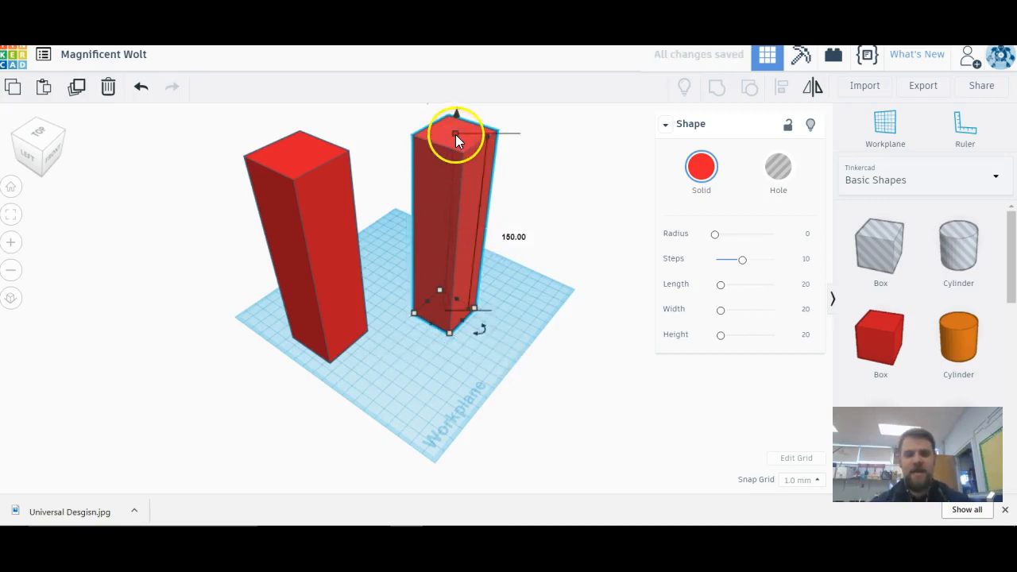
click(507, 234)
text(145)
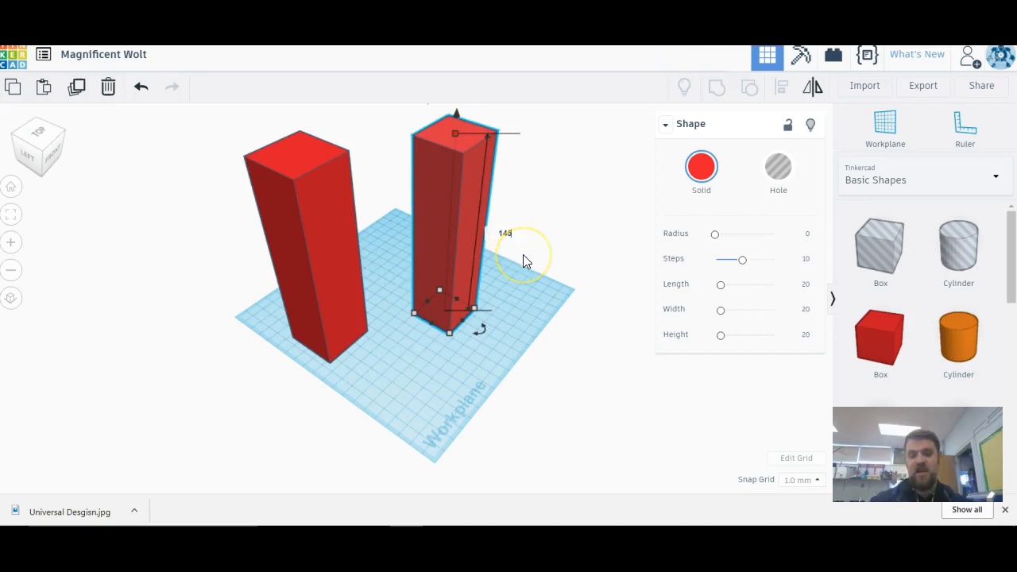
key(Return)
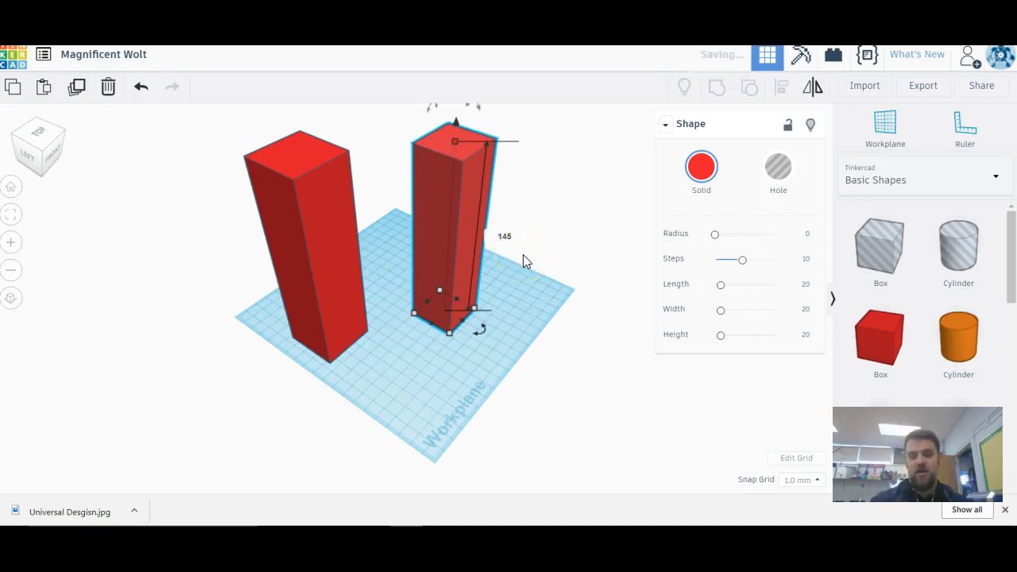
Move the 145 mm tall box slightly toward the front of the workplane and turn it into a hole.
click(498, 283)
drag(433, 252, 459, 266)
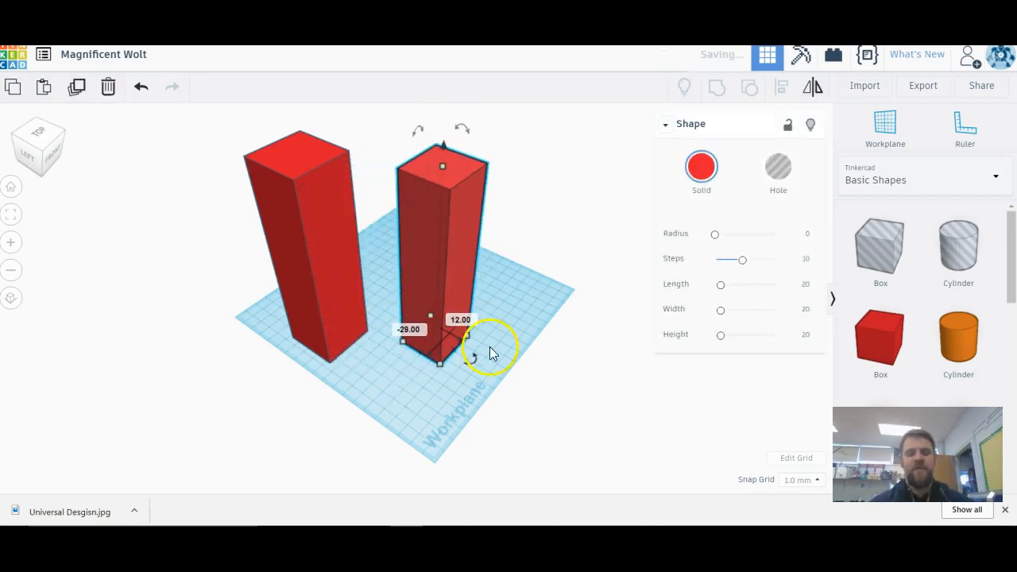
click(492, 268)
click(461, 250)
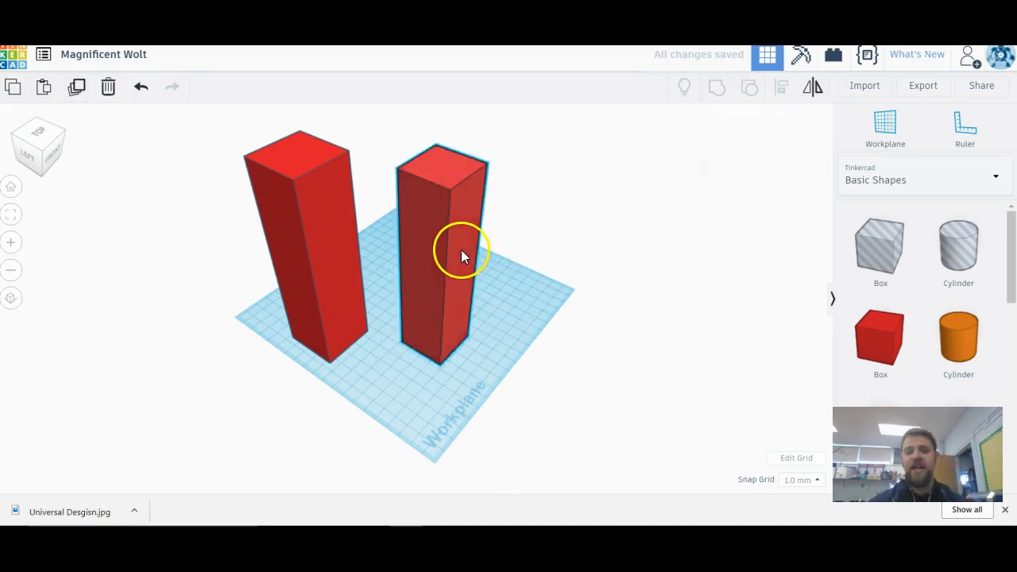
click(782, 168)
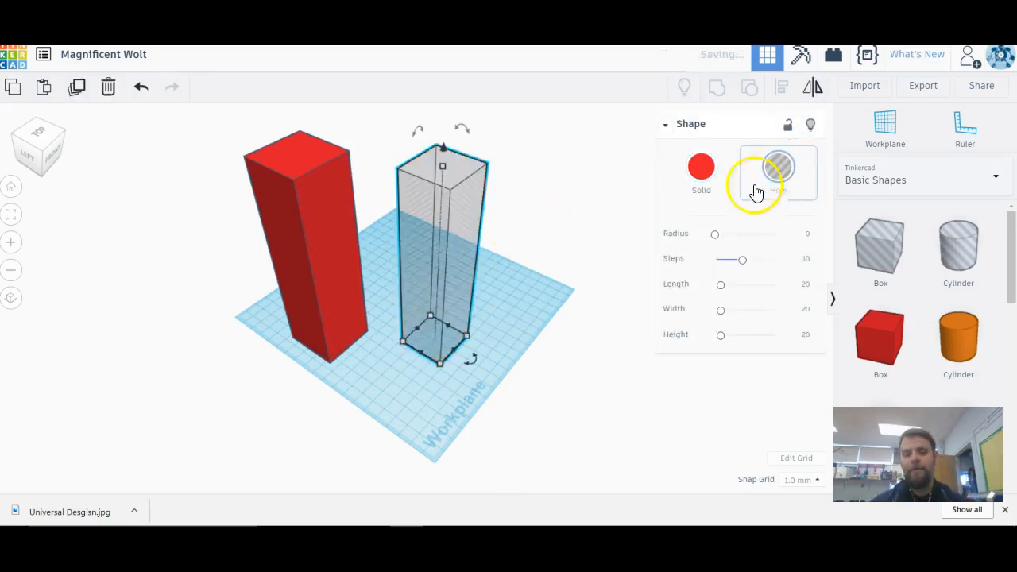
Move the hole box into the solid tall box so it overlaps most of its interior and stays open at the front.
drag(464, 269, 356, 274)
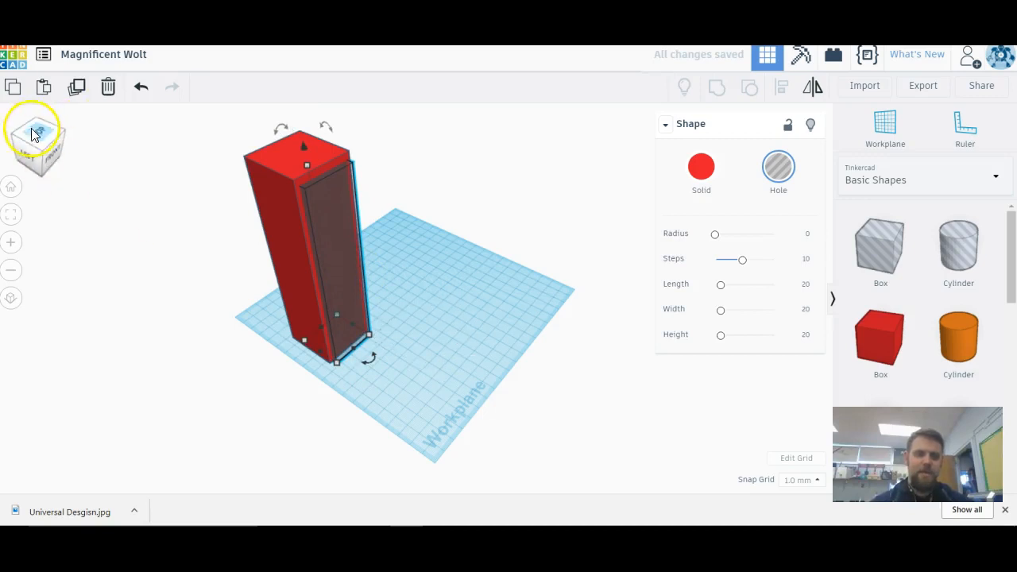
click(50, 159)
drag(49, 157, 39, 158)
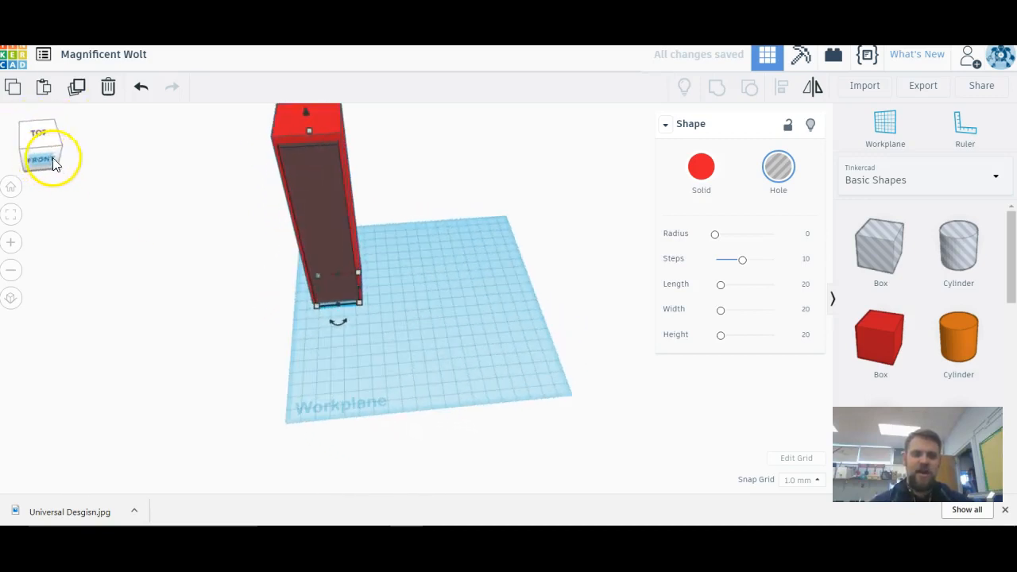
right_drag(518, 306, 495, 297)
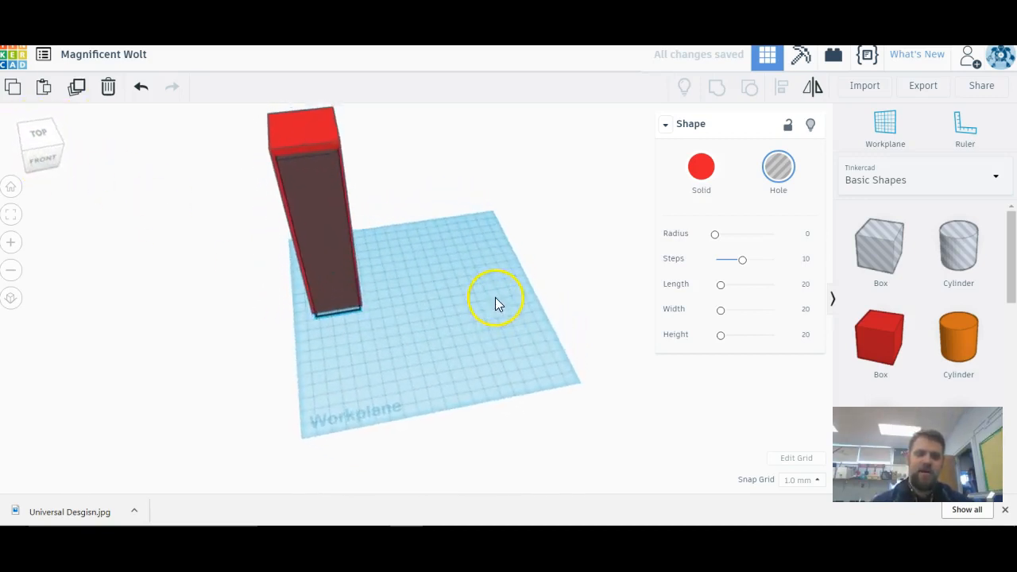
middle_drag(495, 297, 635, 416)
scroll(604, 422, up, 2)
right_drag(604, 430, 576, 455)
click(574, 449)
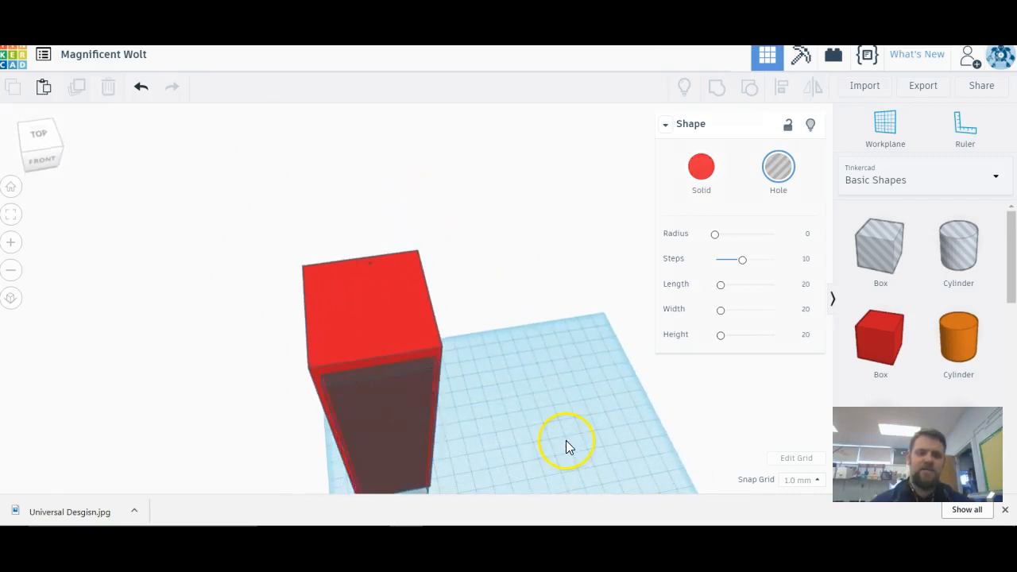
Raise the hole box 2 mm above the workplane and deselect it.
click(397, 413)
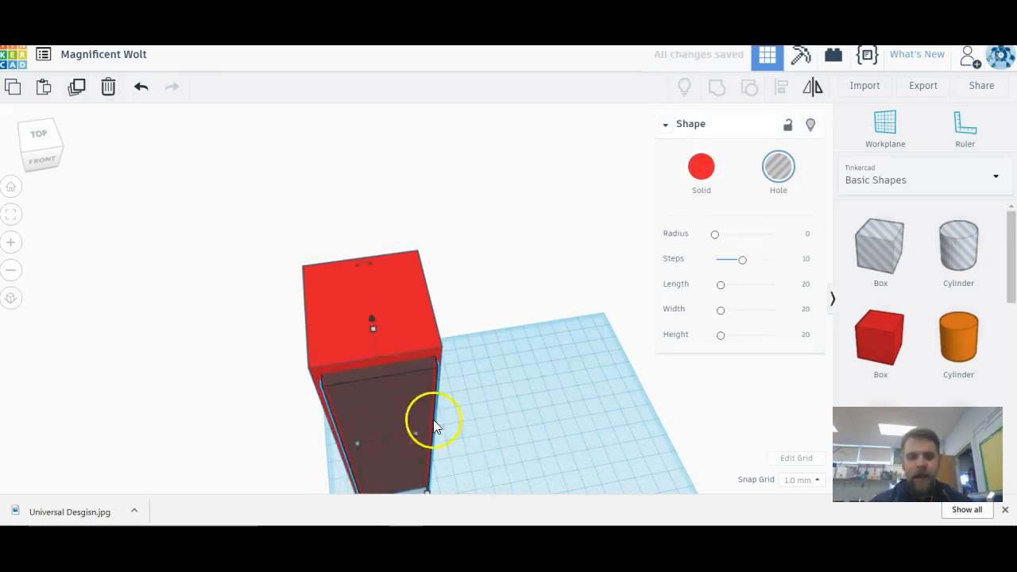
right_drag(493, 352, 547, 368)
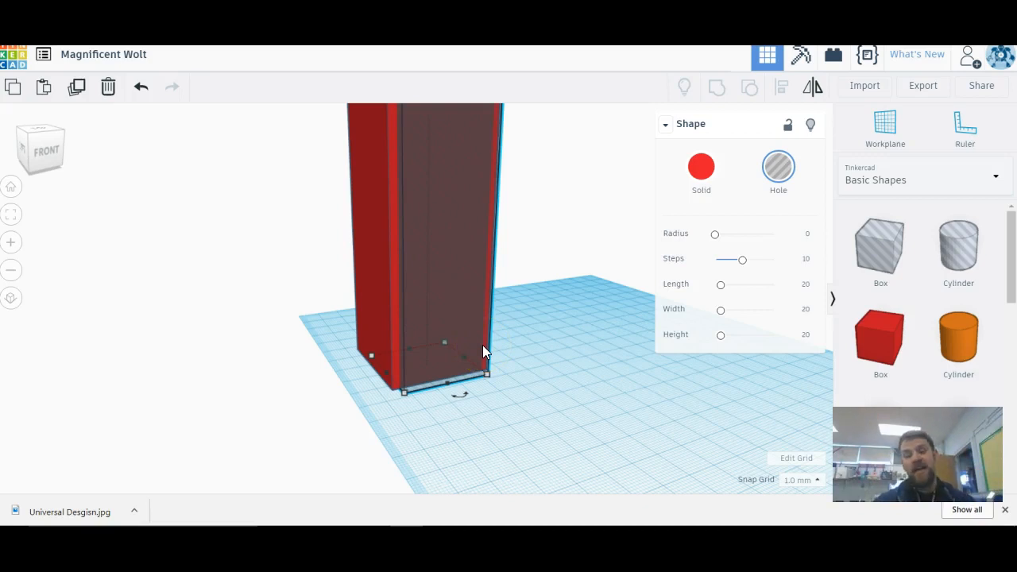
right_drag(518, 322, 557, 330)
middle_drag(143, 194, 116, 285)
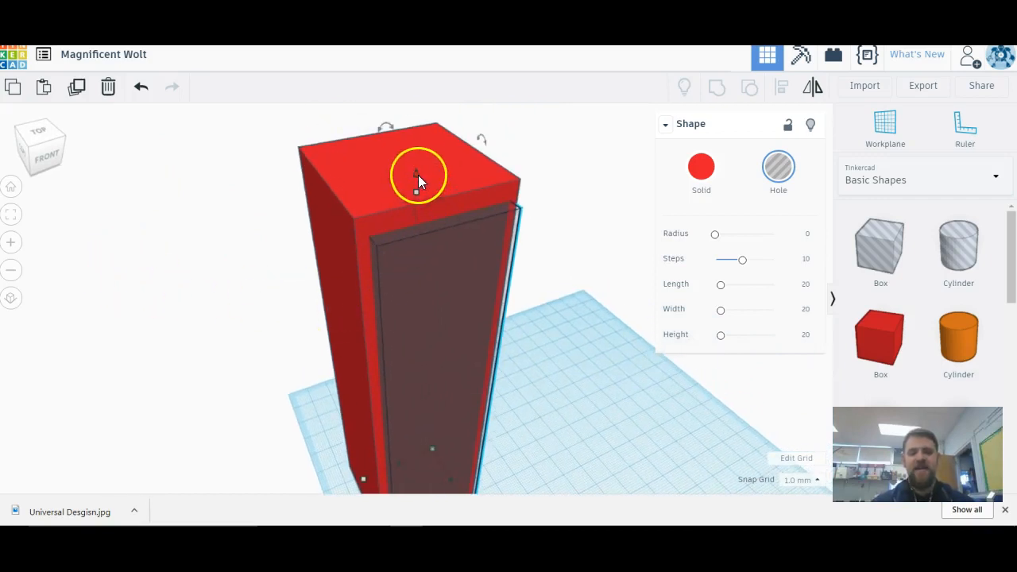
click(417, 175)
drag(416, 175, 413, 169)
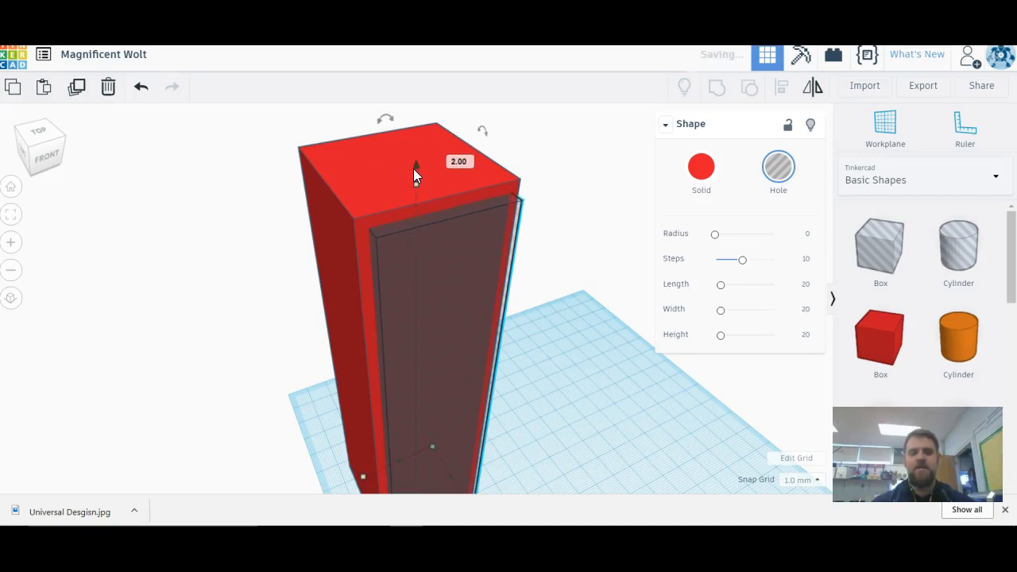
click(584, 297)
Examine from several angles how the hole box sits inside the solid box at the base, sides and front.
right_drag(628, 447, 495, 389)
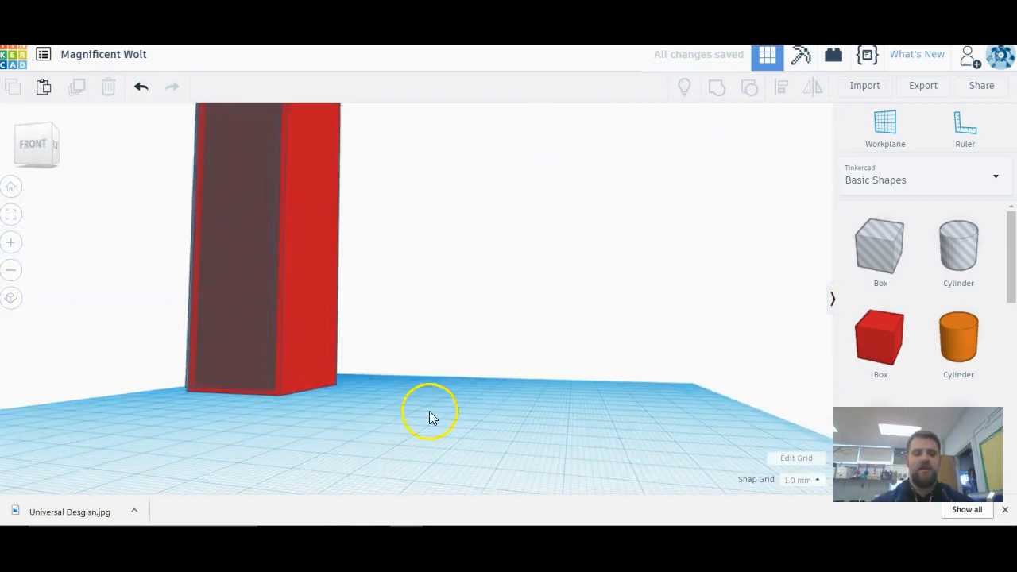
right_drag(309, 414, 549, 402)
right_drag(163, 477, 511, 486)
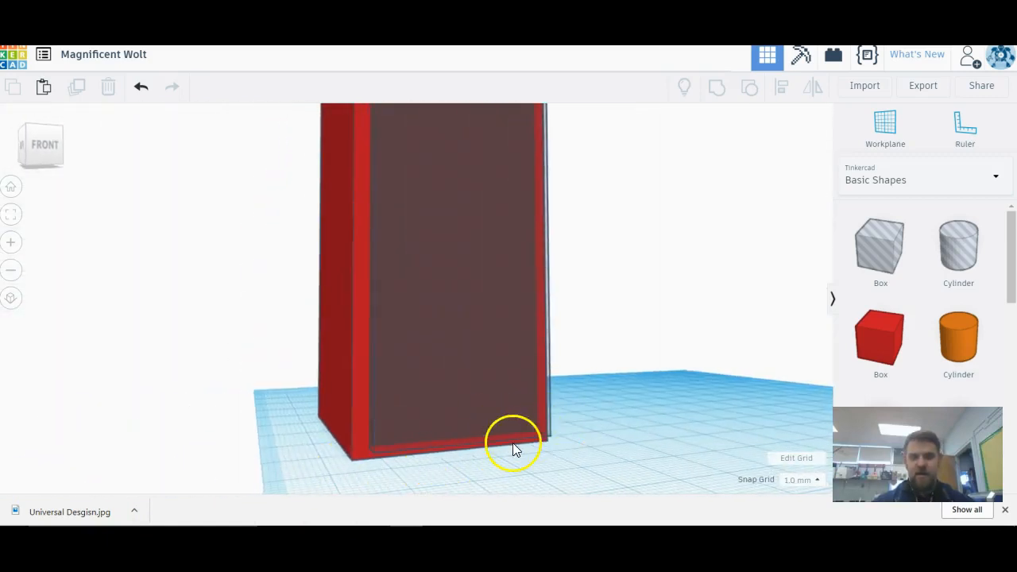
middle_drag(624, 385, 628, 408)
scroll(620, 407, down, 6)
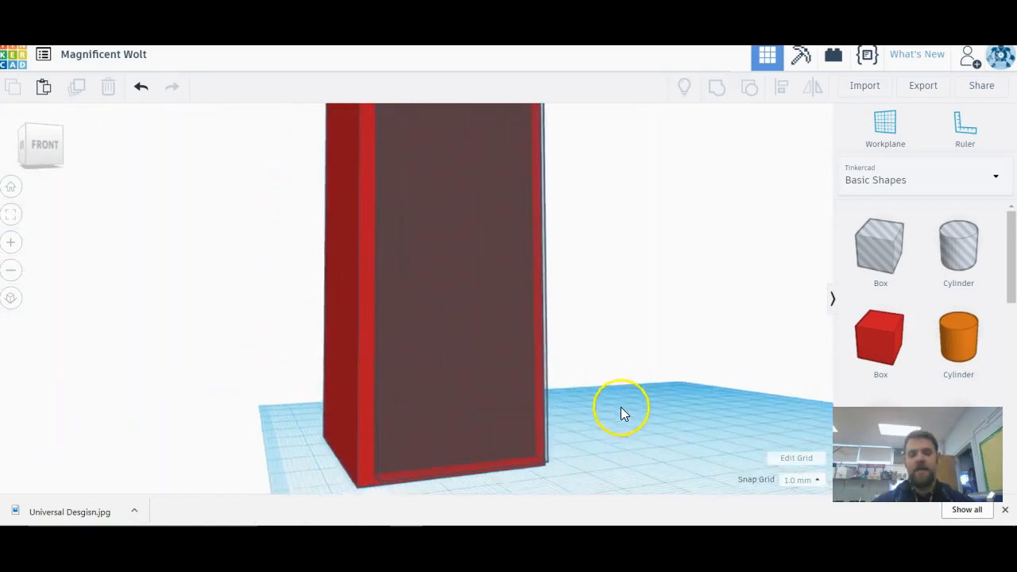
right_drag(567, 307, 557, 361)
right_drag(569, 430, 495, 390)
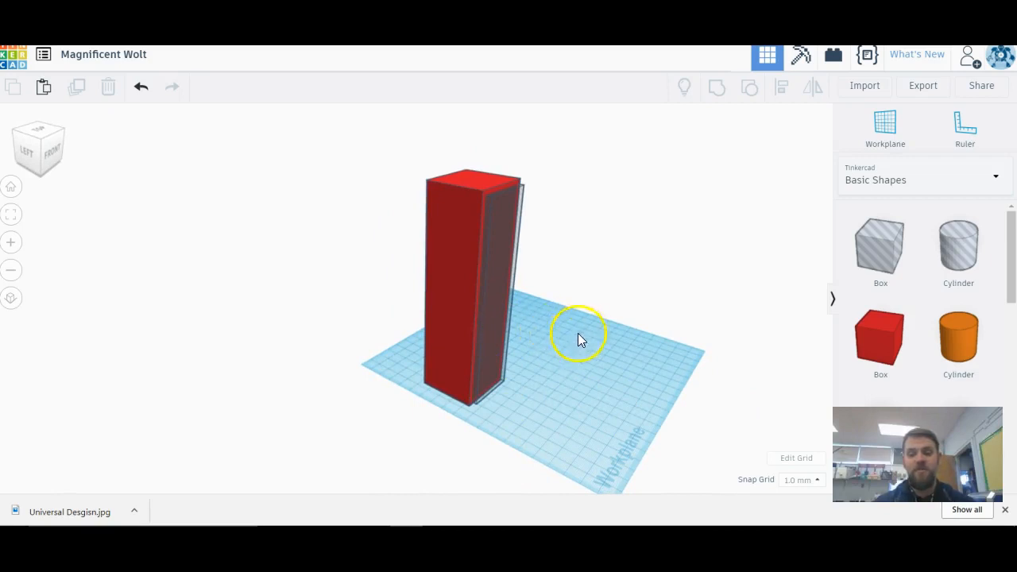
right_drag(581, 329, 529, 348)
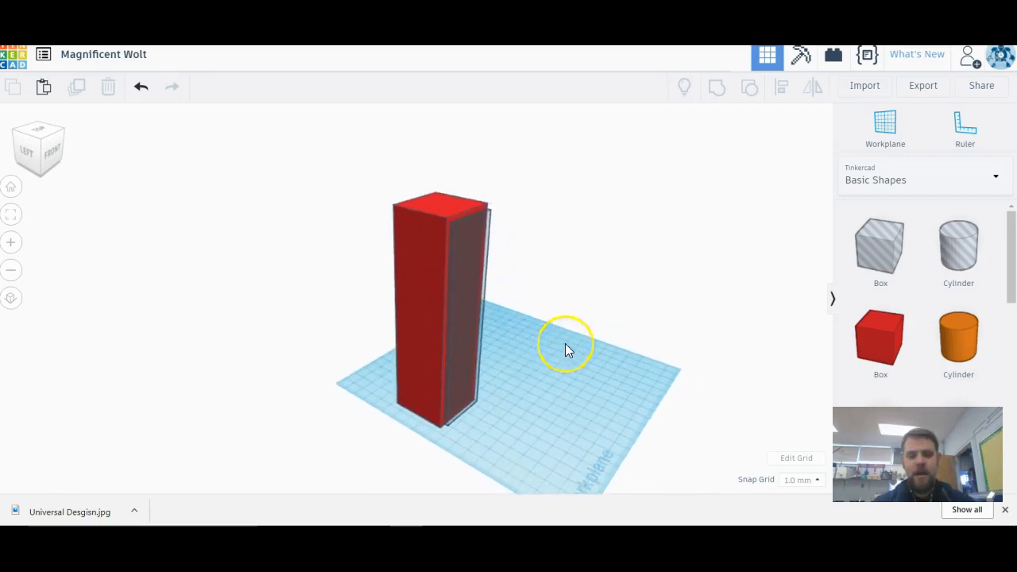
scroll(565, 345, up, 2)
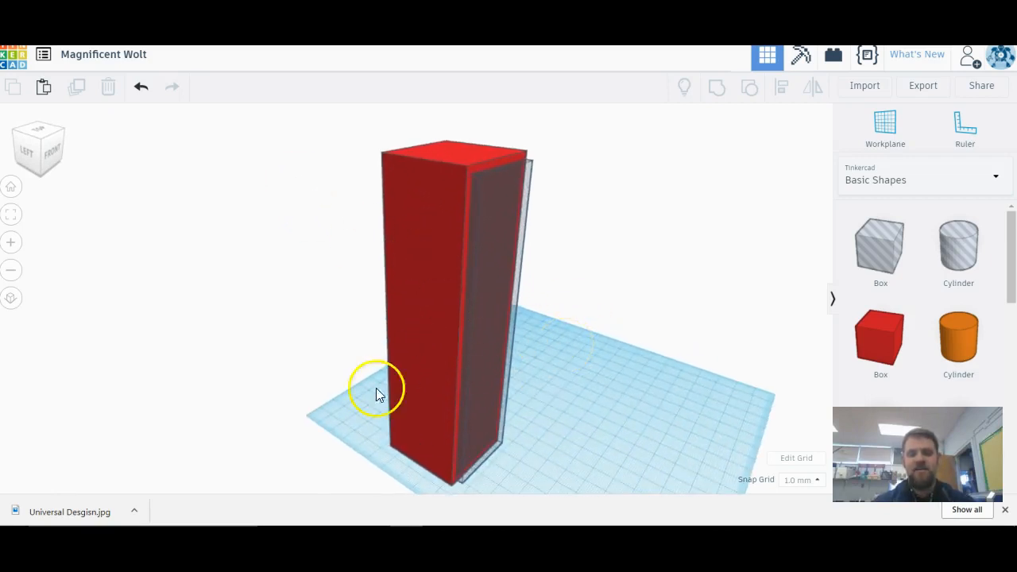
right_drag(243, 326, 268, 220)
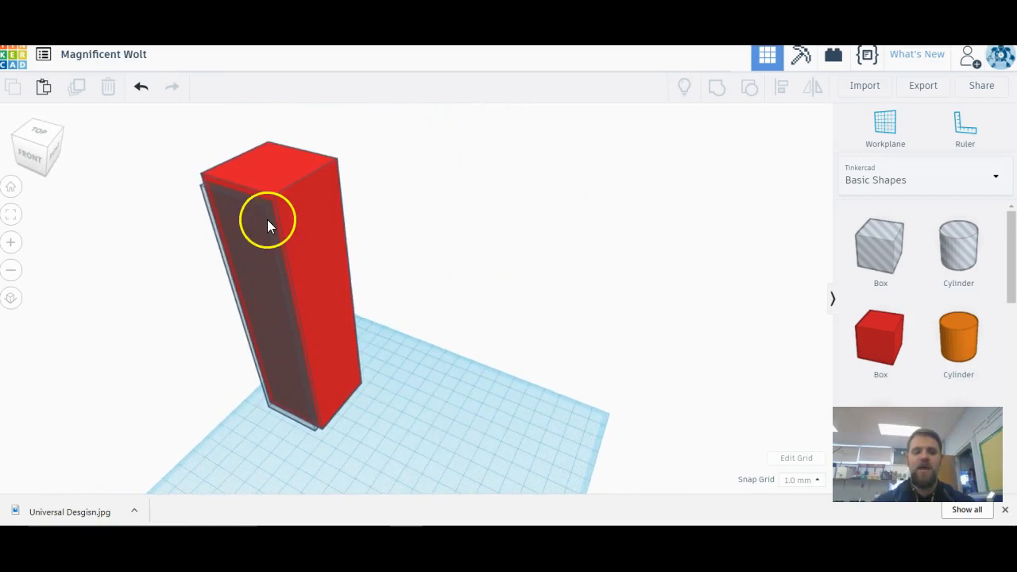
Group the solid box with the hole box to cut an open-fronted cavity.
drag(137, 140, 488, 482)
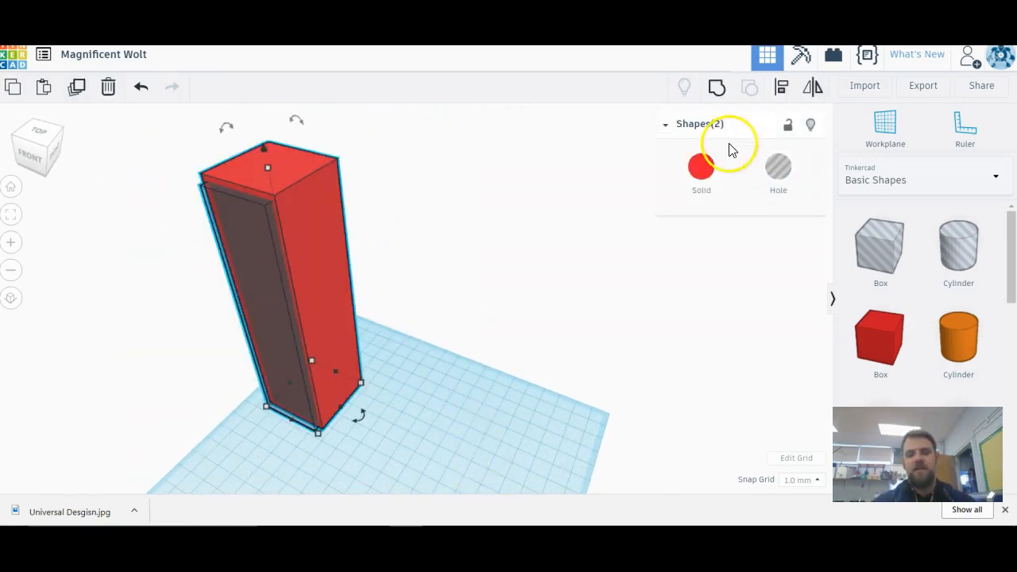
click(720, 89)
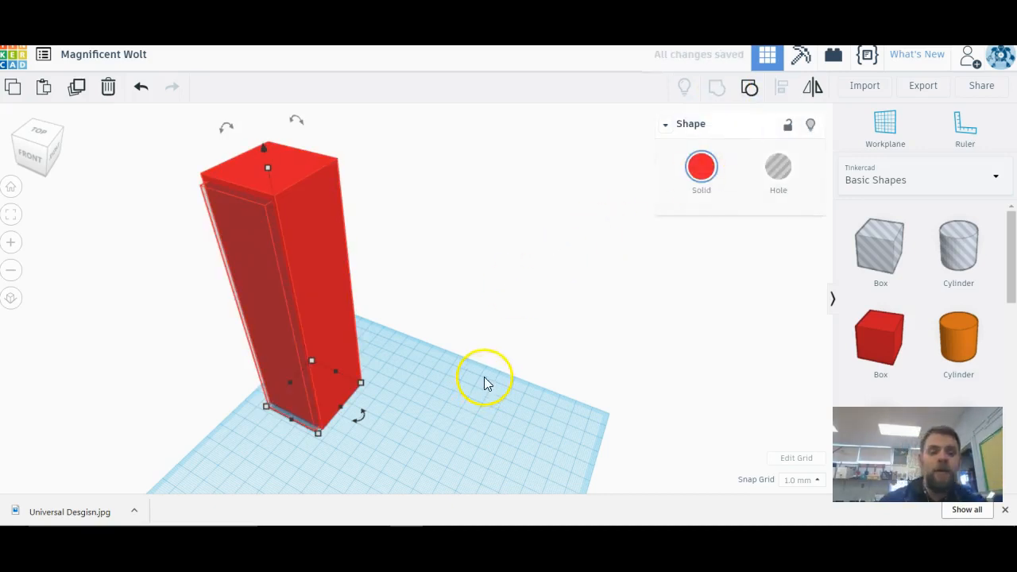
click(464, 443)
Move the hollowed box about 43 mm across the workplane toward its middle and deselect it.
right_drag(250, 488, 330, 462)
drag(346, 407, 414, 410)
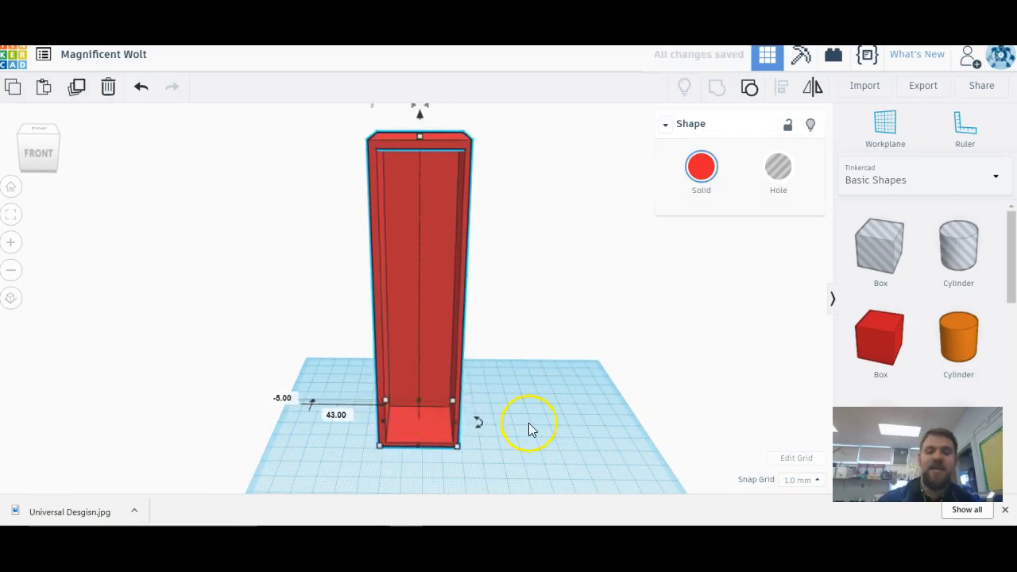
click(509, 453)
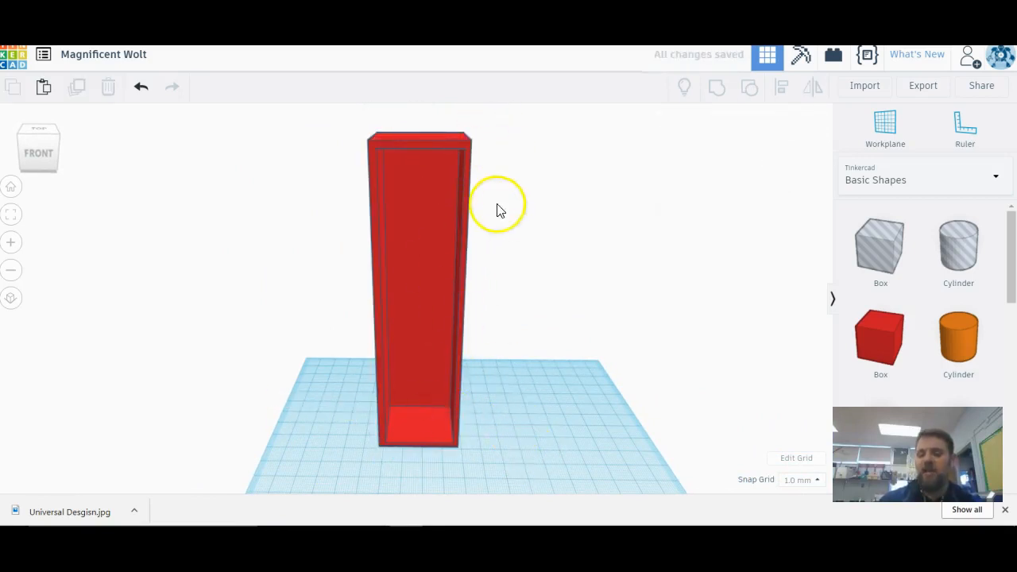
Place a new solid box on the workplane beside the hollowed box.
drag(886, 344, 510, 425)
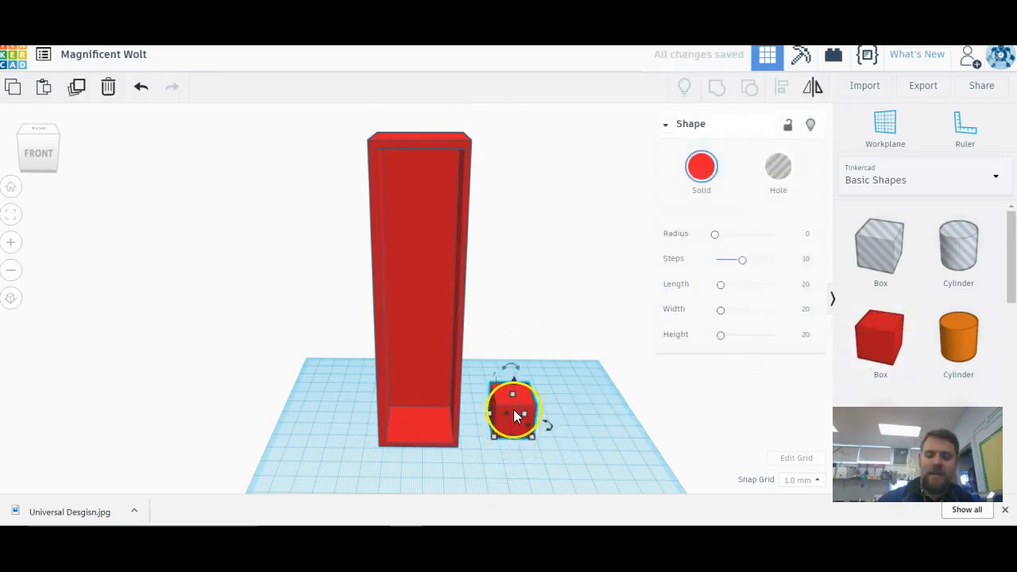
click(481, 469)
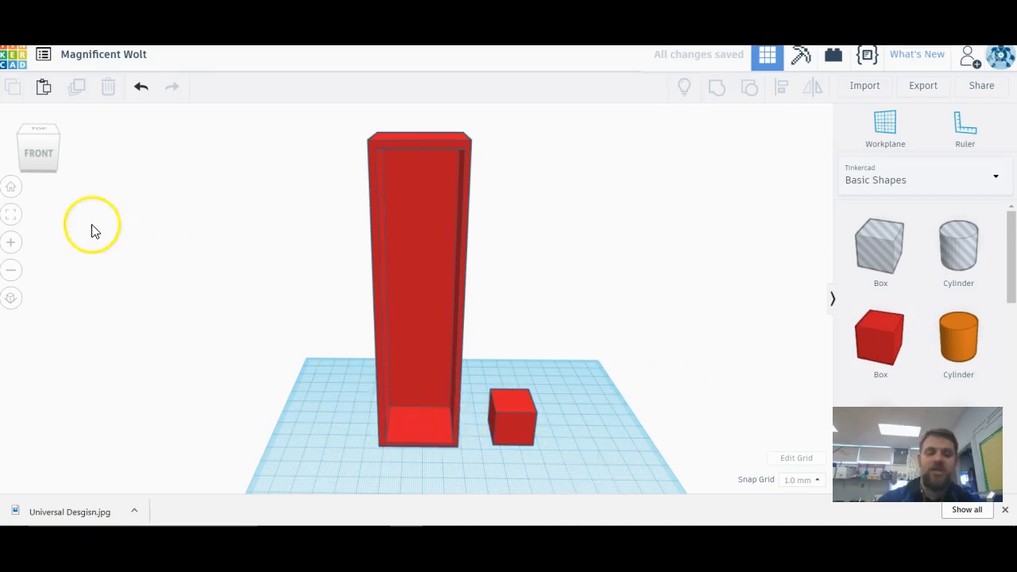
click(37, 156)
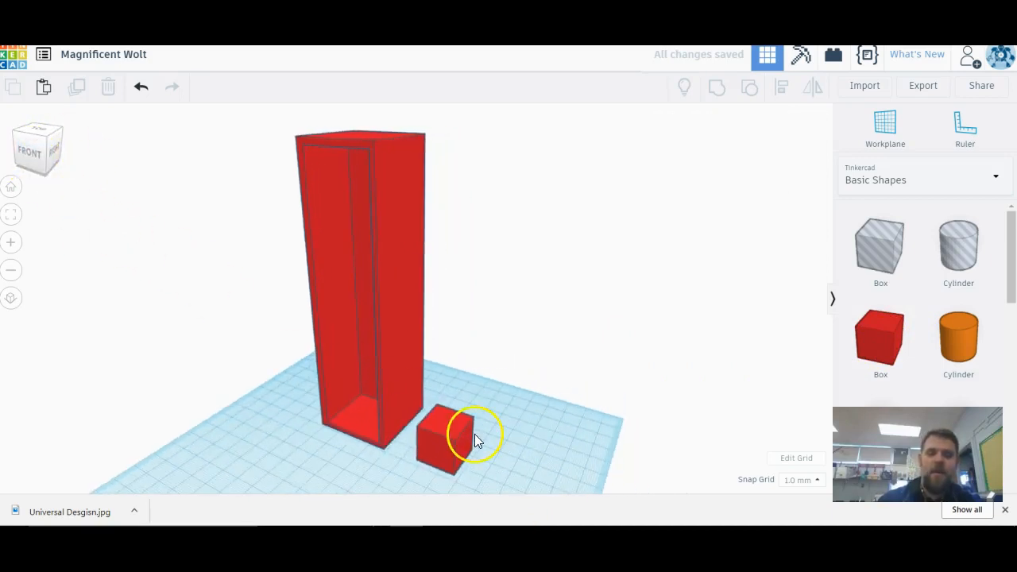
scroll(469, 455, up, 3)
scroll(534, 441, down, 3)
right_drag(570, 466, 493, 357)
scroll(497, 355, down, 3)
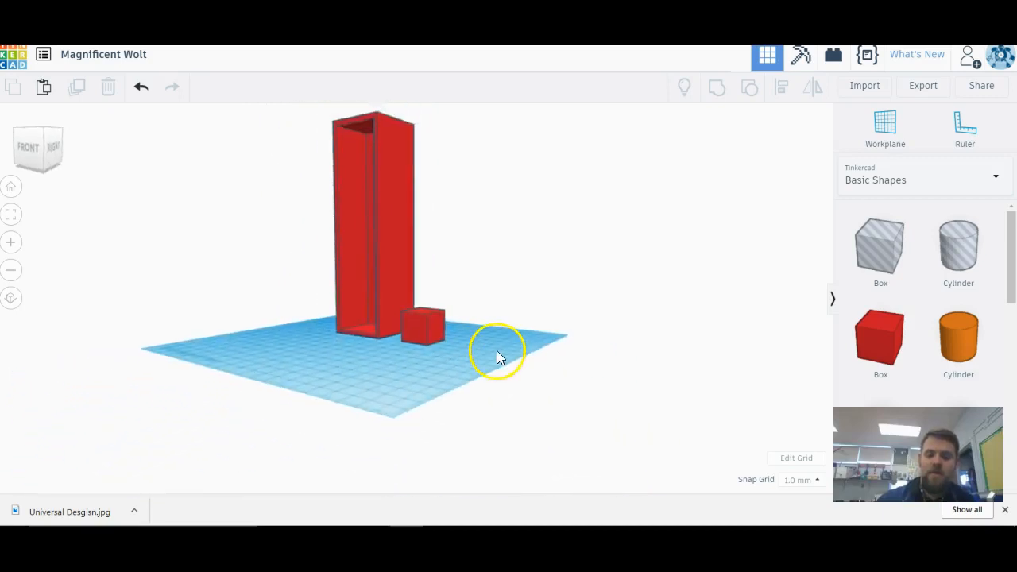
scroll(495, 357, up, 3)
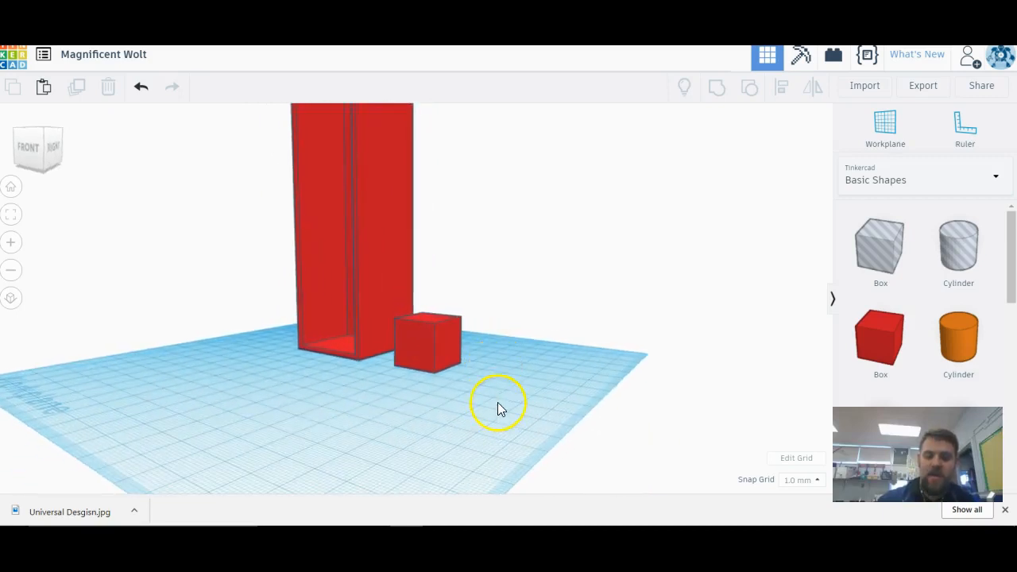
right_drag(498, 406, 504, 434)
Set the base of the new small box to 40 by 40 mm.
click(439, 429)
mouse_move(441, 433)
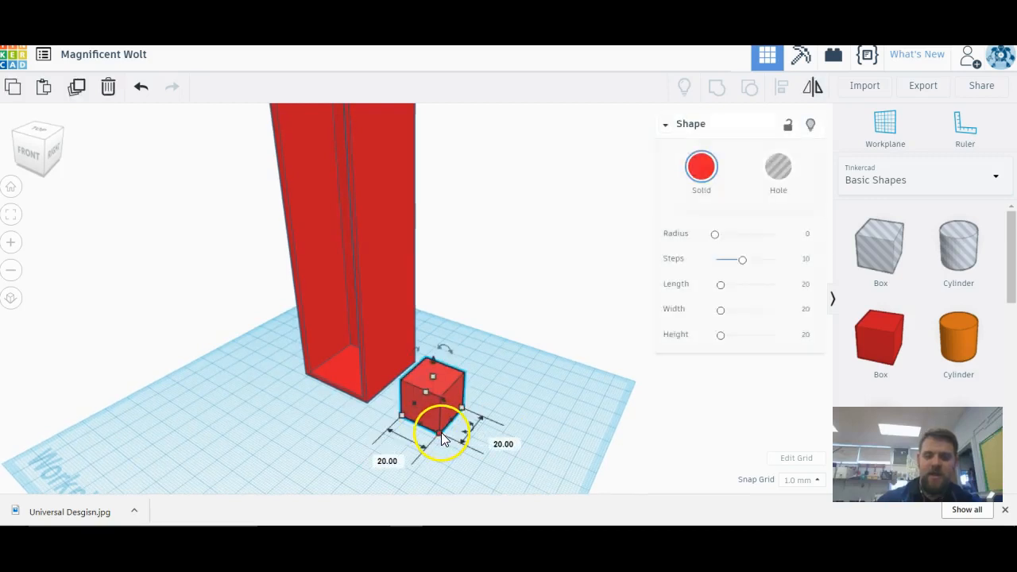
click(385, 459)
text(40)
click(487, 438)
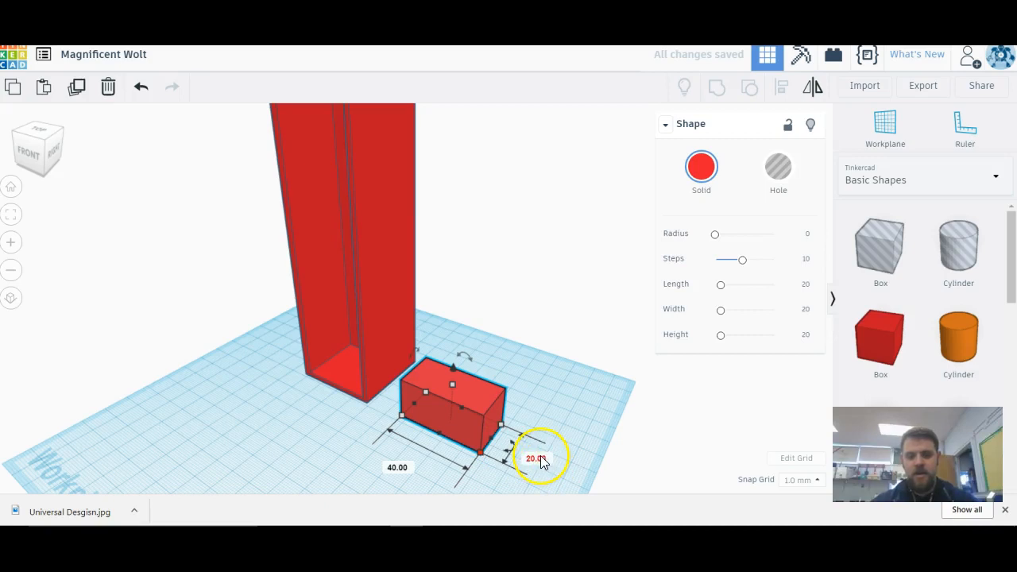
text(40)
key(Return)
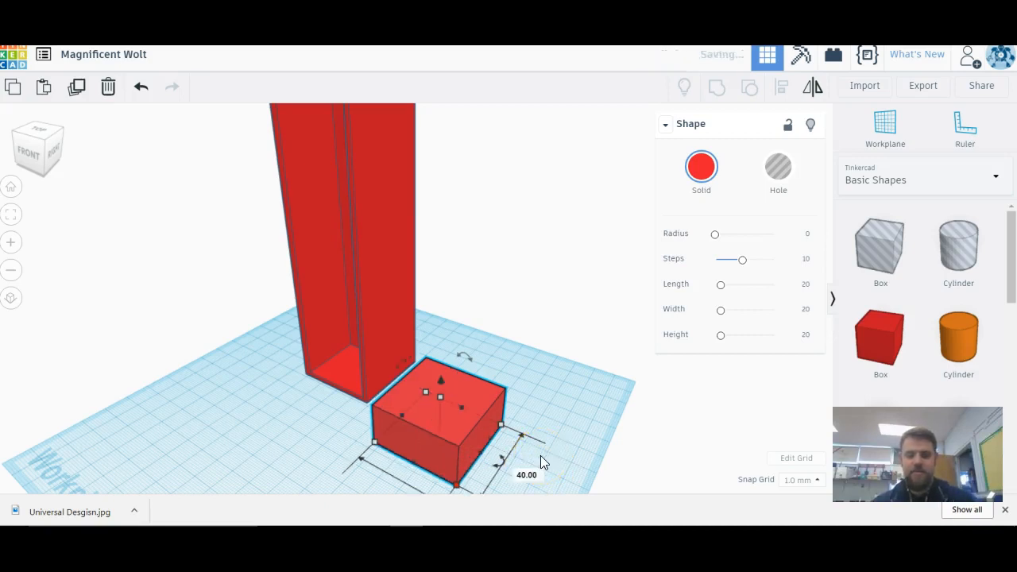
Flatten the 40 by 40 mm box into a plate 5 mm high and deselect it.
mouse_move(441, 398)
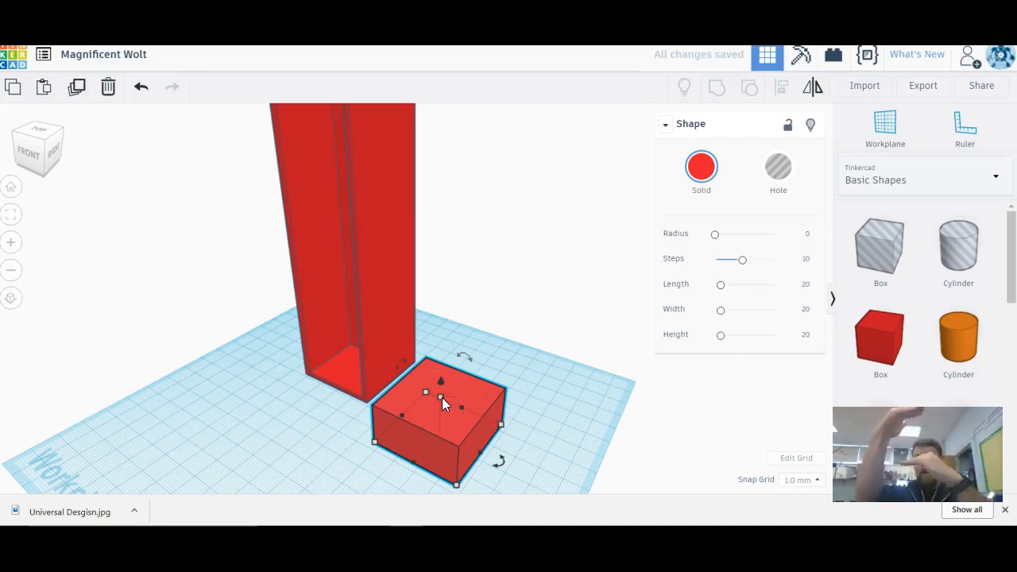
drag(442, 398, 432, 423)
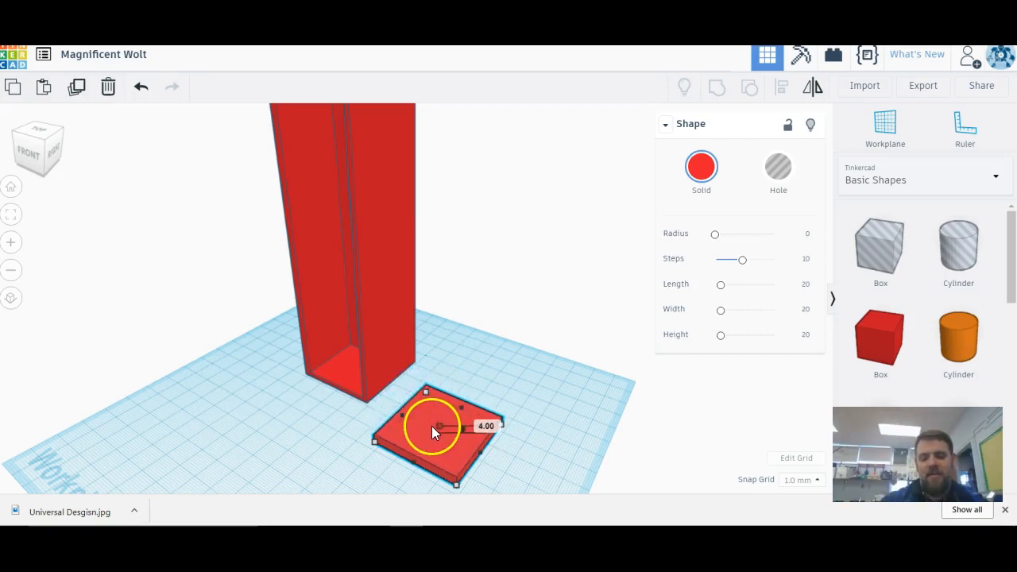
click(485, 427)
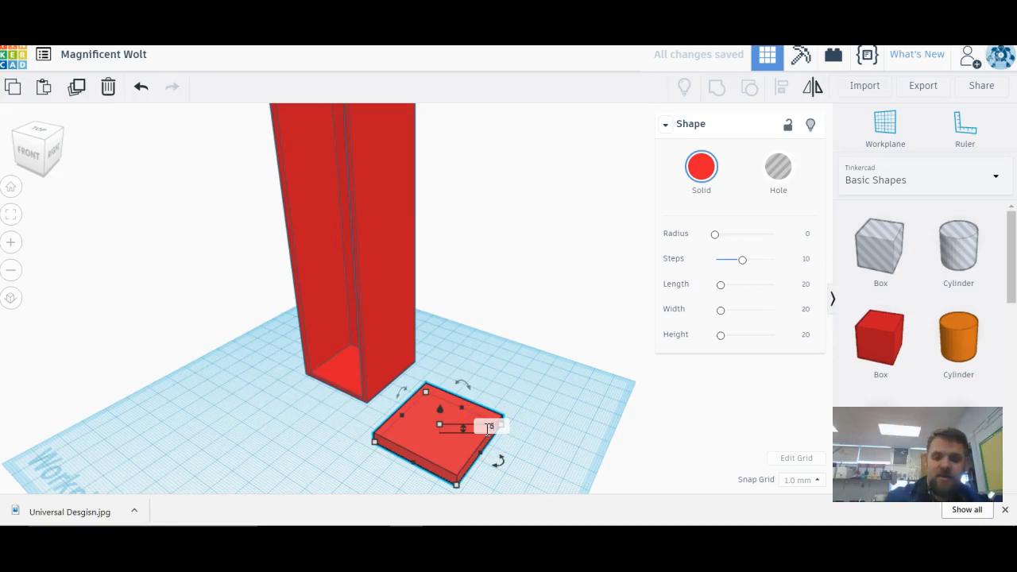
click(556, 420)
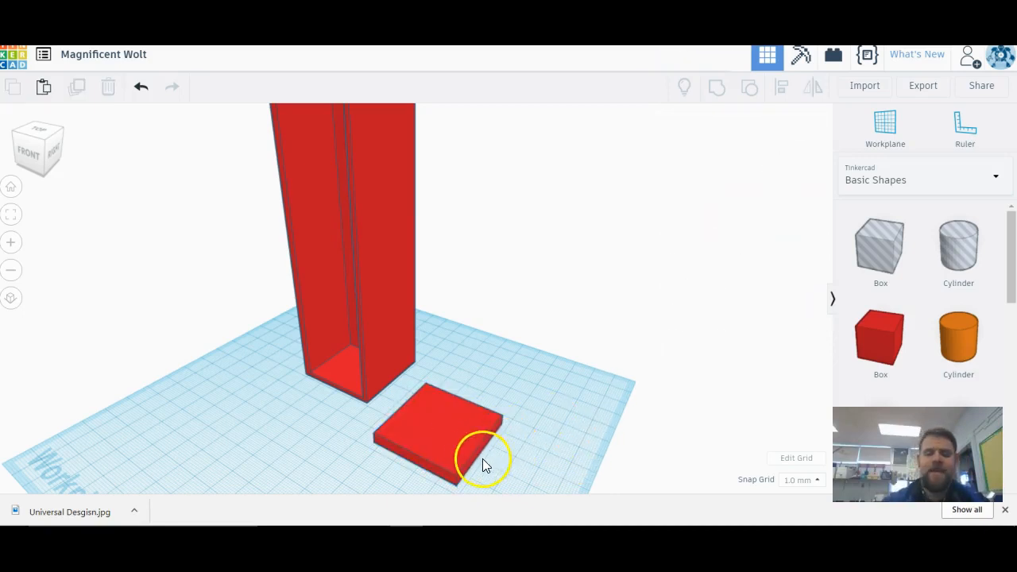
Move the flat plate to the foot of the hollowed box so it lines up with its base.
drag(436, 446, 371, 383)
right_drag(174, 333, 341, 367)
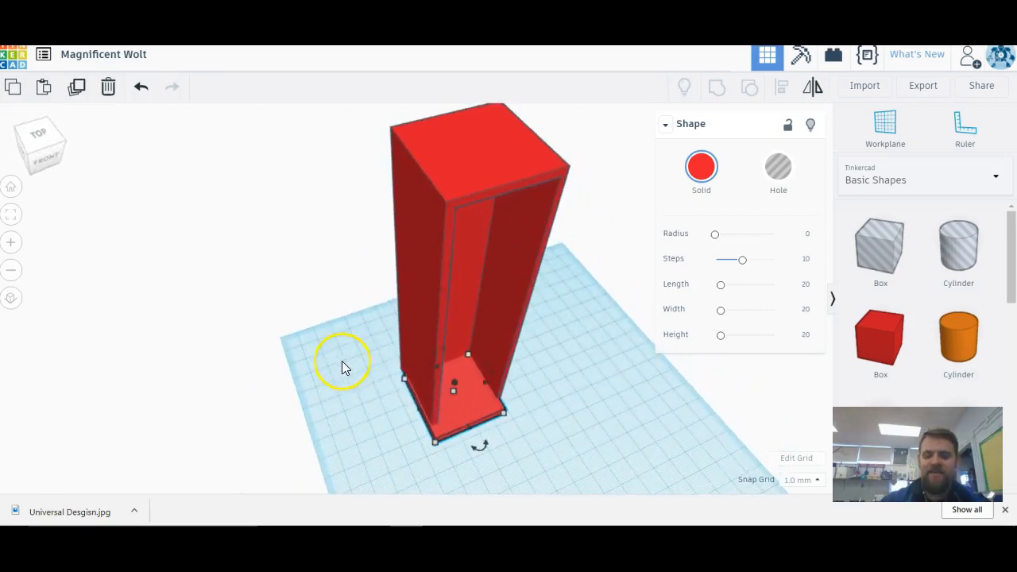
Nudge the flat plate back until its front edge sits flush with the hollow box's front face.
key(Up)
key(Up)
key(Up)
key(Up)
key(Up)
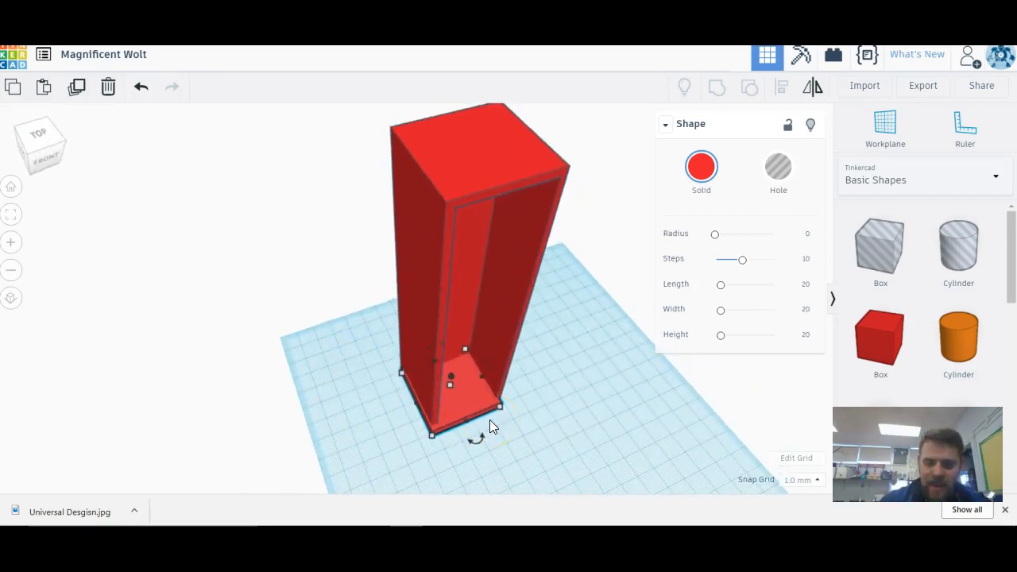
key(Up)
key(Up)
key(Up)
key(Up)
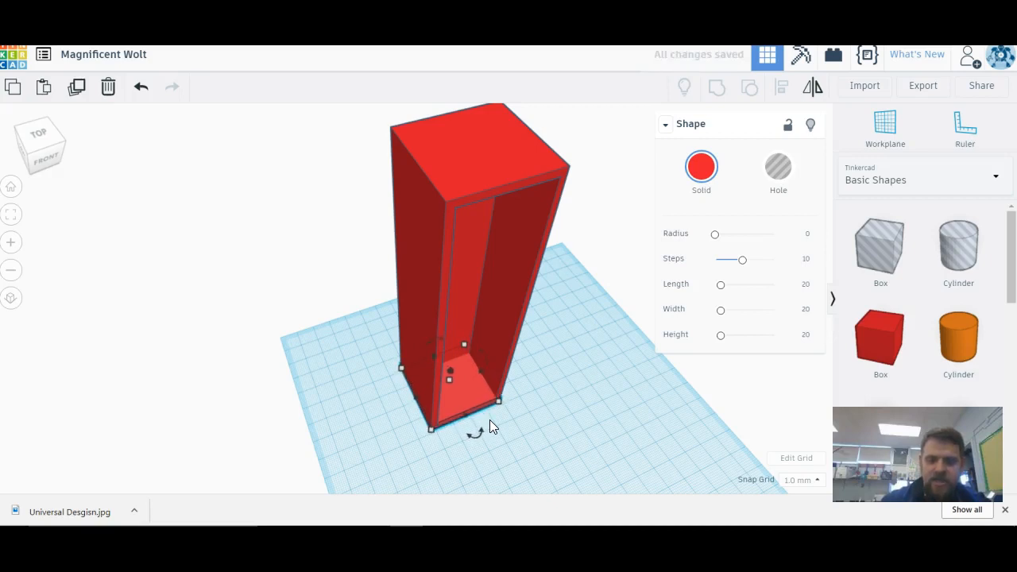
drag(353, 411, 451, 414)
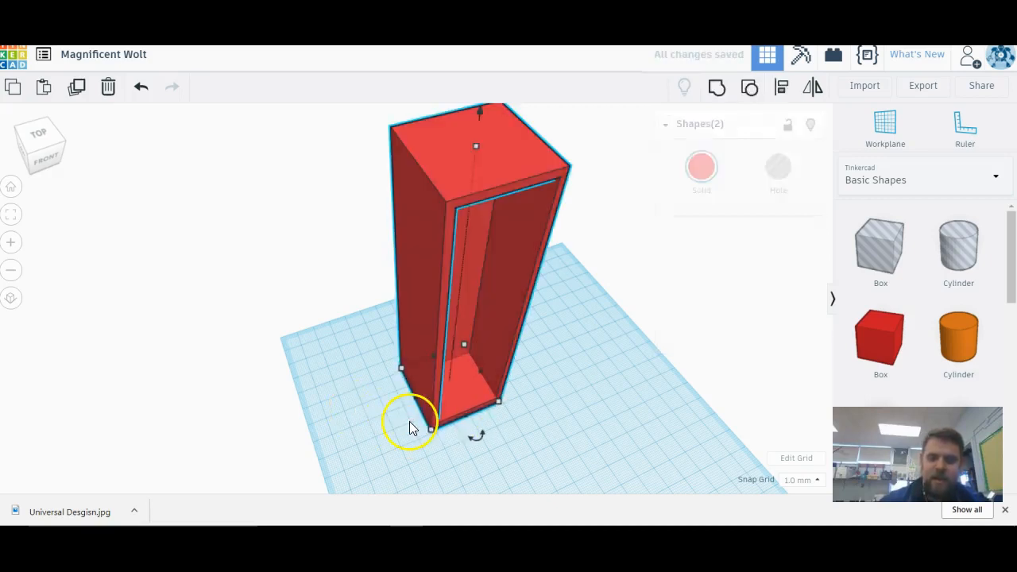
click(372, 417)
Raise the plate inside the hollow box as a shelf about 119 mm above the workplane and deselect it.
click(450, 408)
right_drag(371, 411, 620, 420)
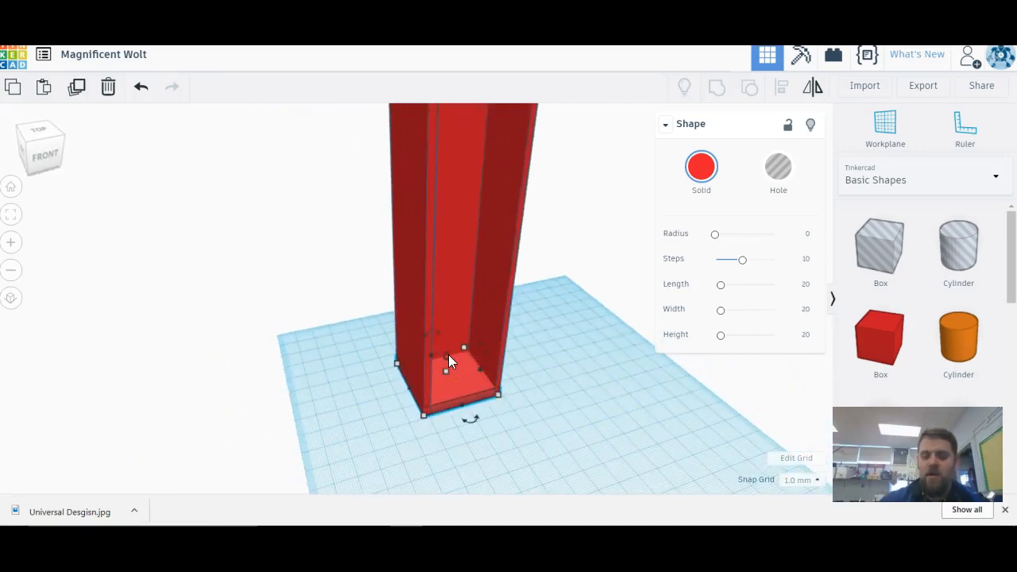
drag(446, 357, 451, 147)
right_drag(587, 340, 529, 413)
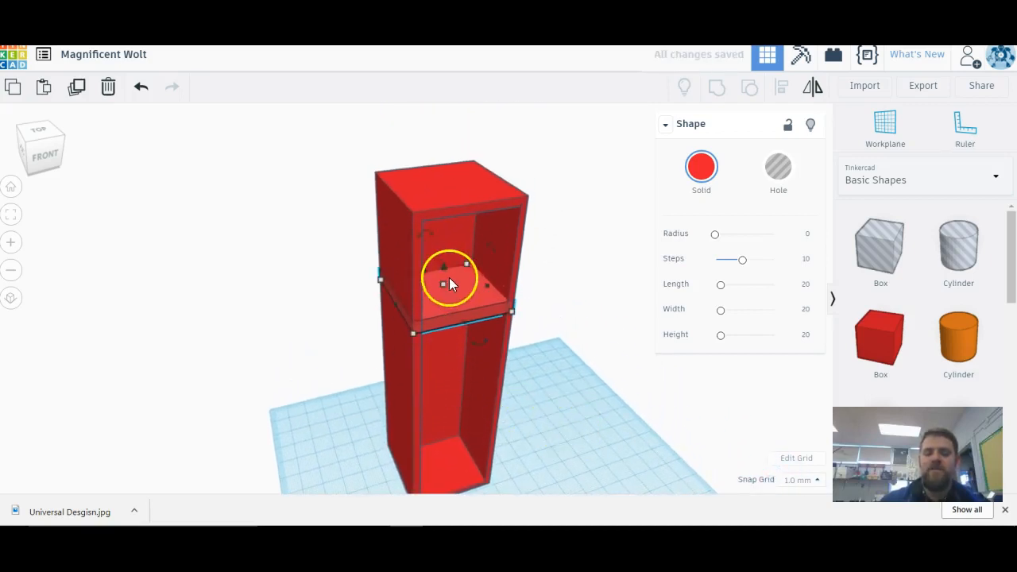
drag(445, 271, 443, 233)
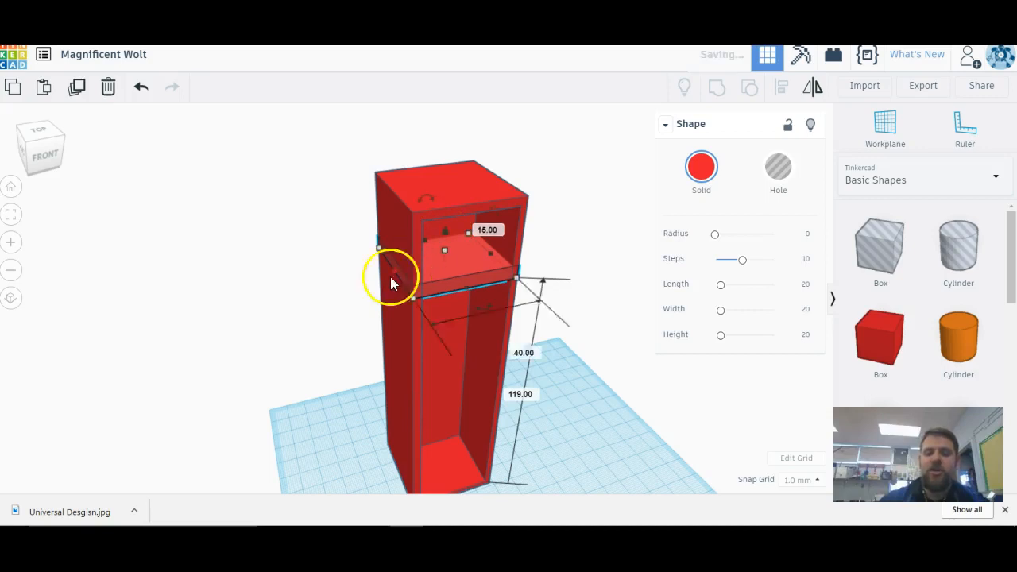
click(363, 302)
mouse_move(610, 435)
right_down()
mouse_move(502, 404)
mouse_move(506, 438)
mouse_move(591, 440)
mouse_move(666, 404)
mouse_move(588, 406)
mouse_move(595, 446)
right_up()
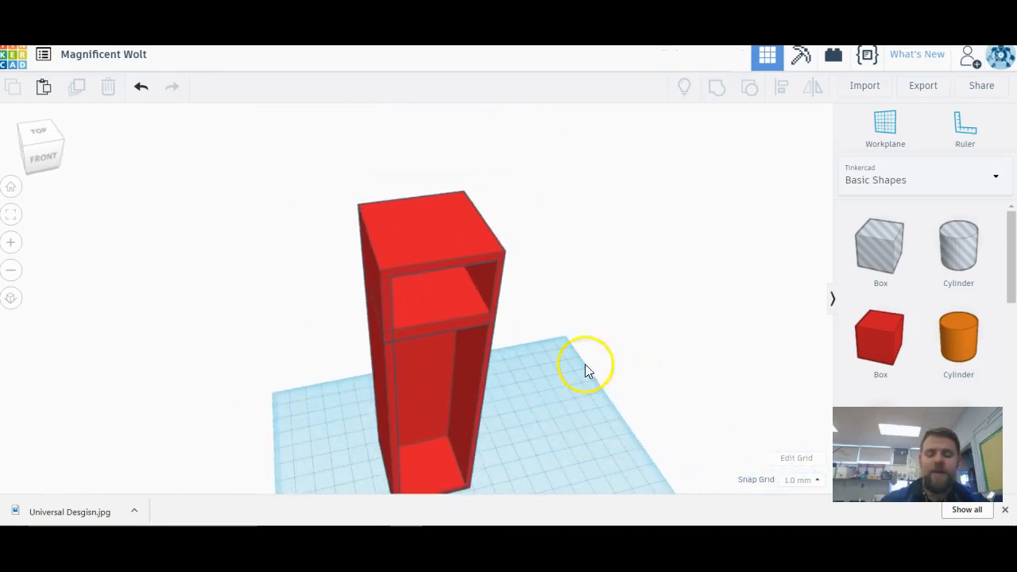
Group the hollow box and the shelf into one object and deselect it.
drag(300, 129, 621, 475)
click(621, 475)
right_drag(622, 475, 380, 400)
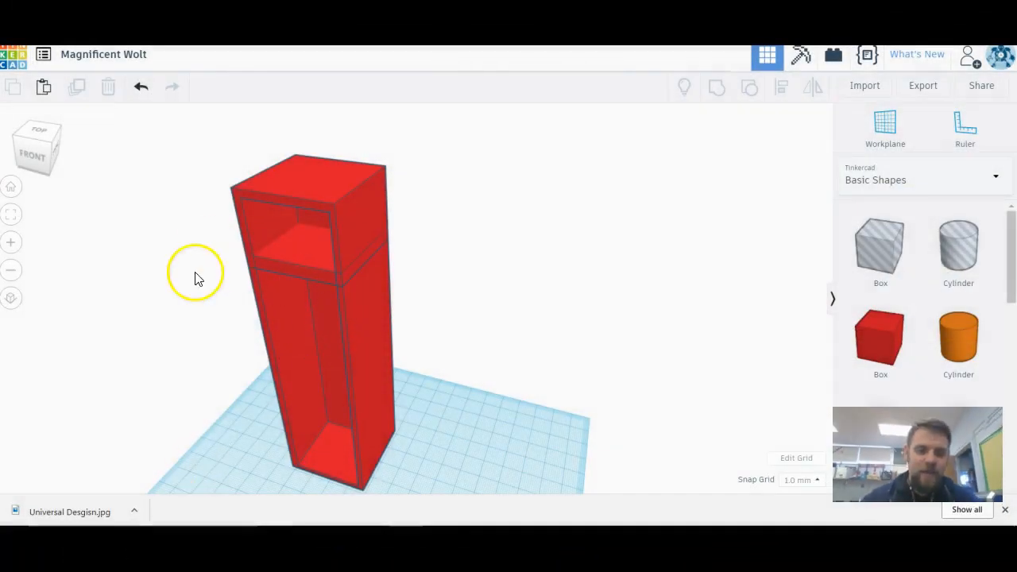
click(50, 137)
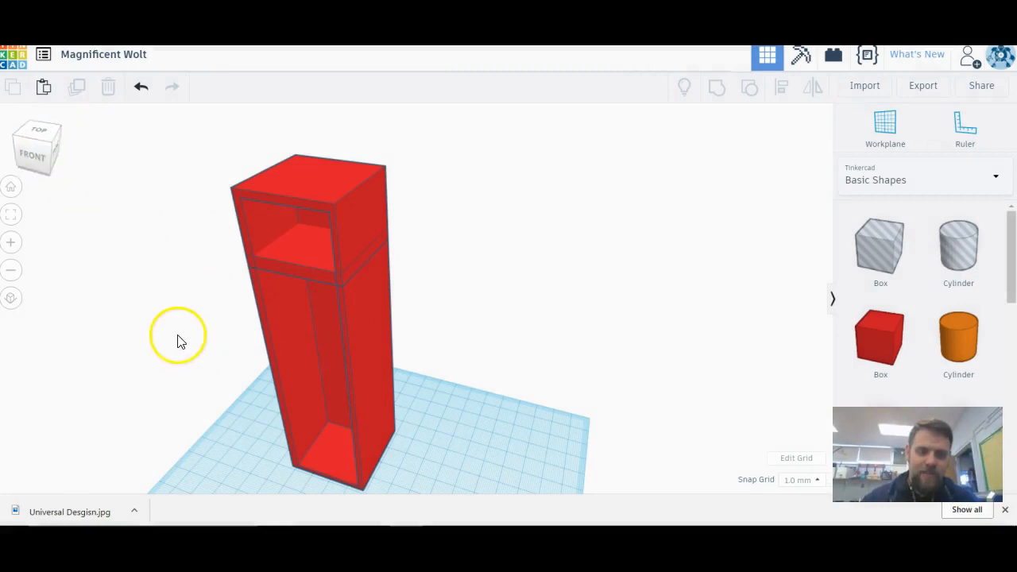
right_drag(266, 393, 269, 334)
drag(262, 137, 668, 514)
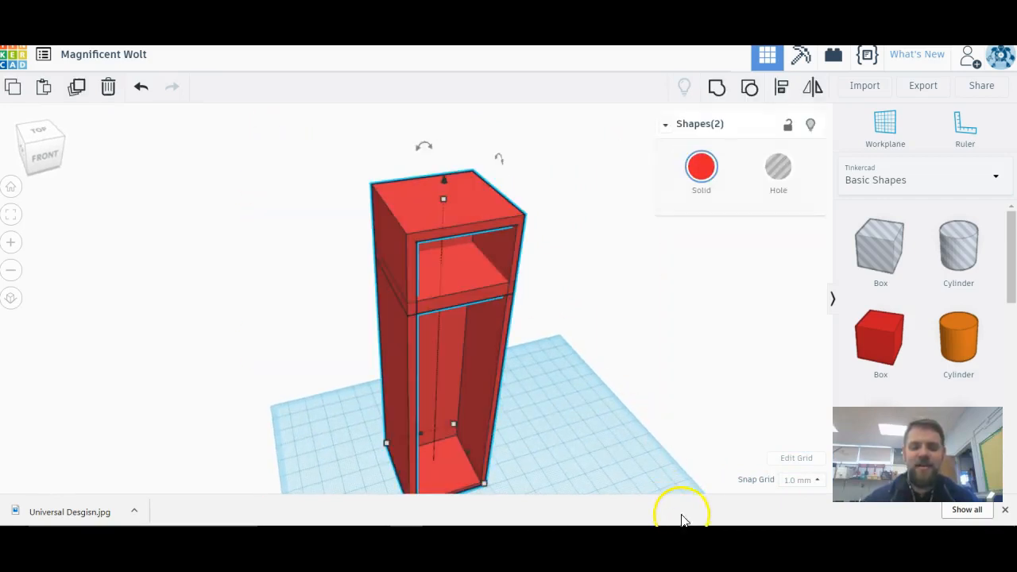
click(714, 88)
click(575, 408)
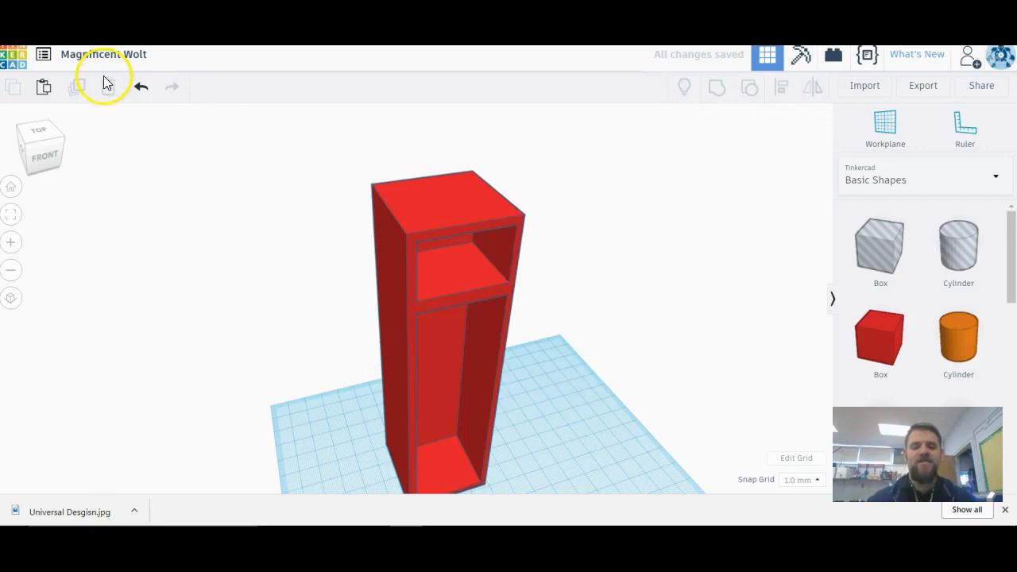
Place a new solid box on the workplane beside the grouped shelf unit.
click(52, 156)
mouse_move(48, 146)
mouse_down()
mouse_move(48, 170)
mouse_move(87, 169)
mouse_move(56, 159)
mouse_up()
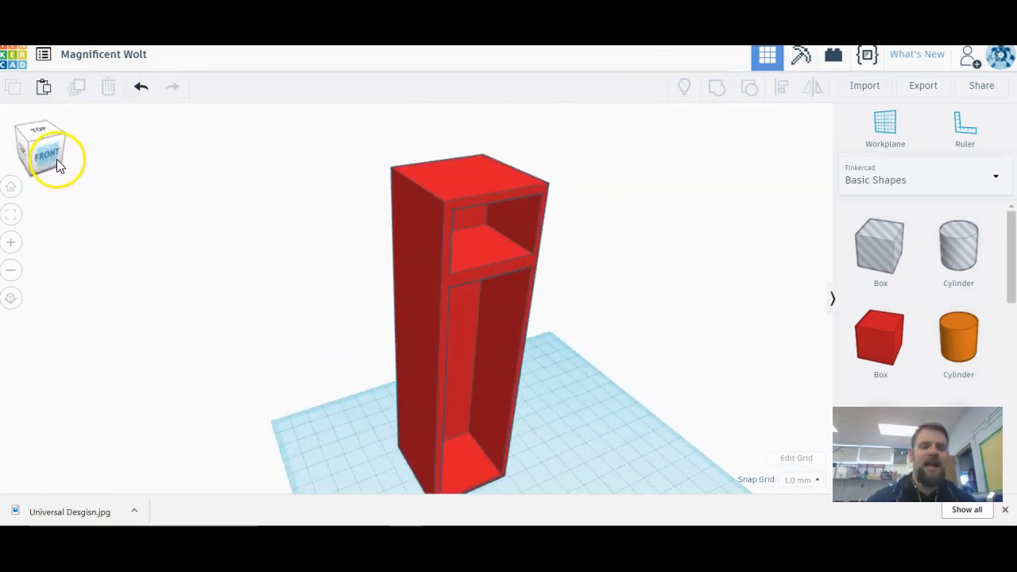
right_drag(320, 395, 287, 367)
middle_drag(303, 408, 260, 387)
right_drag(264, 383, 218, 398)
mouse_move(512, 444)
right_down()
mouse_move(523, 455)
mouse_move(511, 454)
right_up()
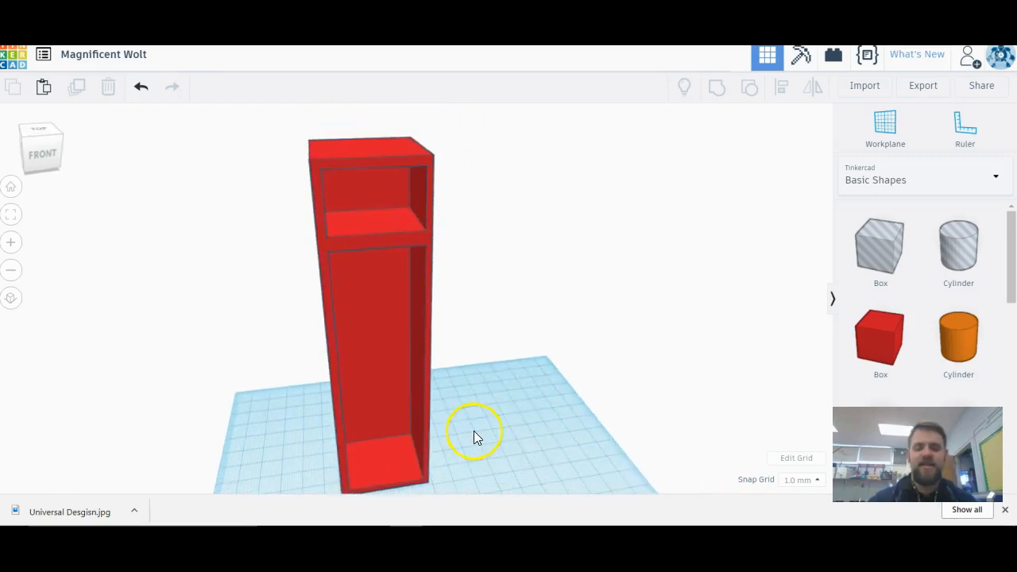
middle_drag(473, 431, 418, 399)
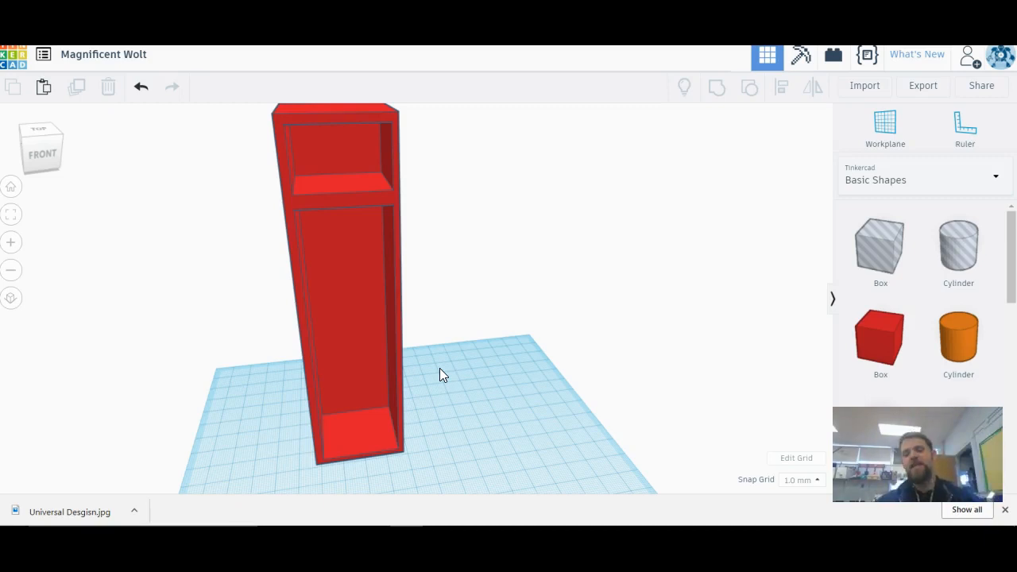
drag(876, 342, 431, 402)
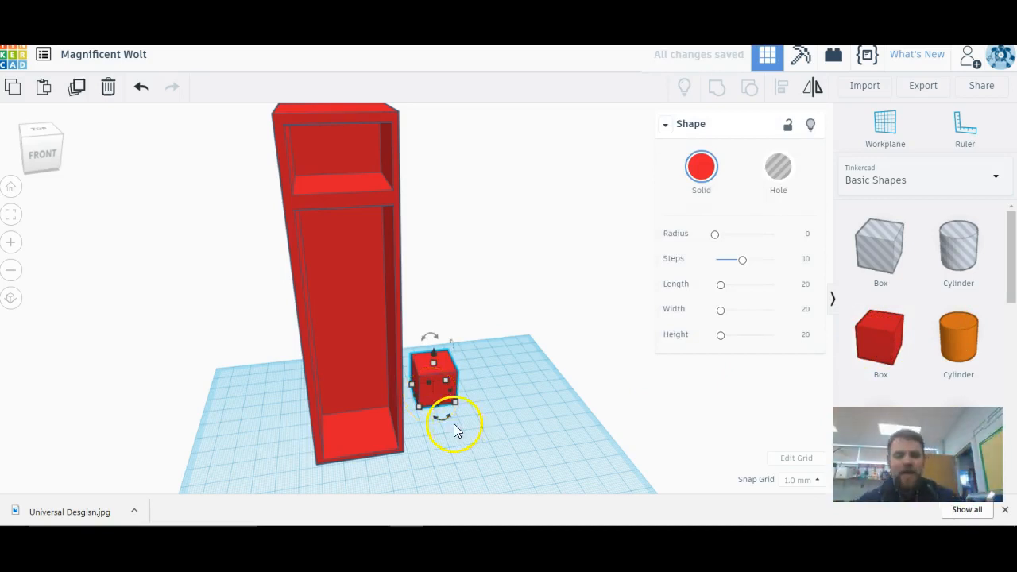
Set the new box's base to 40 mm wide and 5 mm deep, then deselect it.
drag(474, 421, 494, 440)
mouse_move(494, 440)
right_down()
mouse_move(547, 463)
mouse_move(492, 452)
right_up()
mouse_move(475, 444)
click(456, 483)
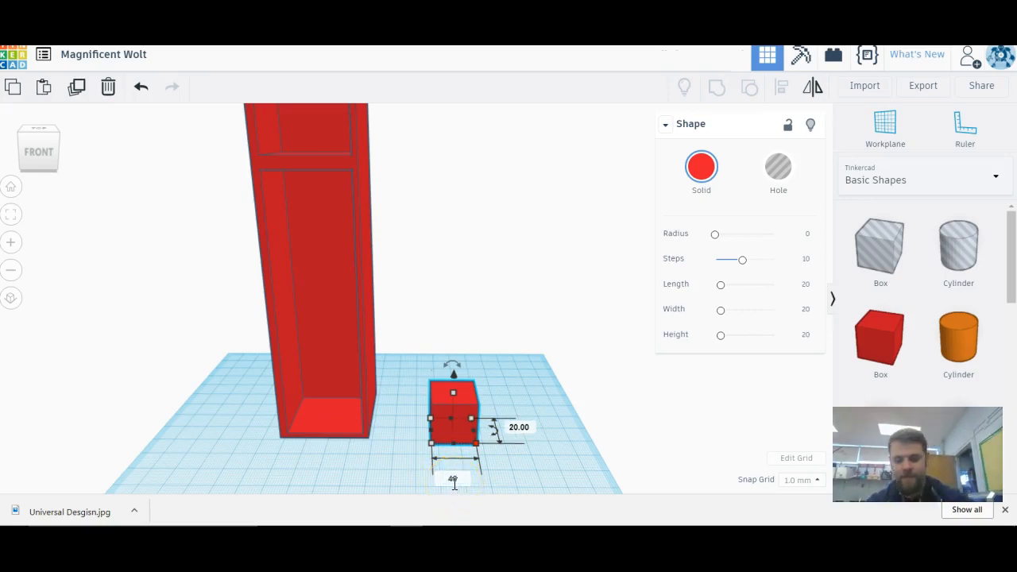
key(Return)
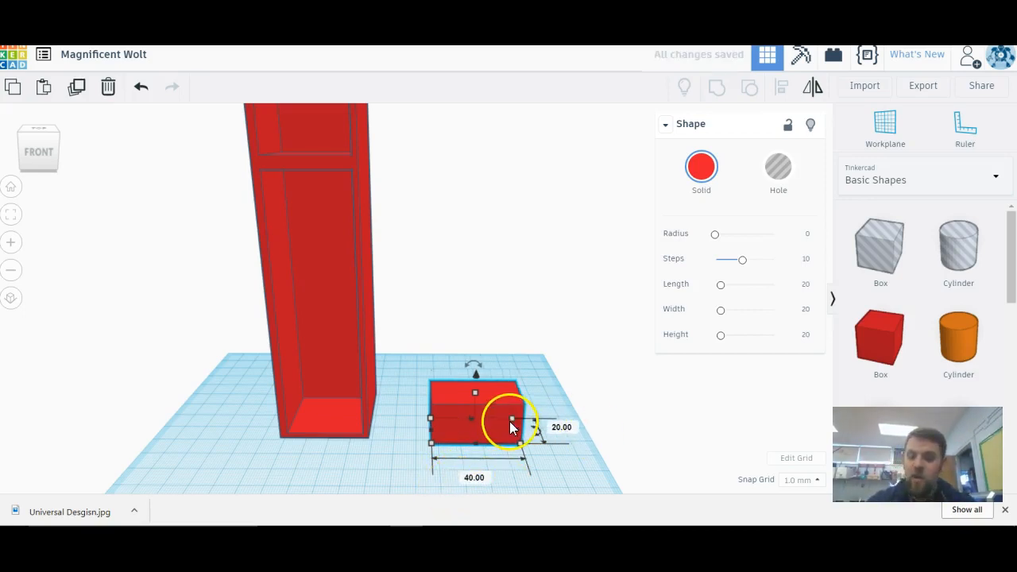
click(571, 433)
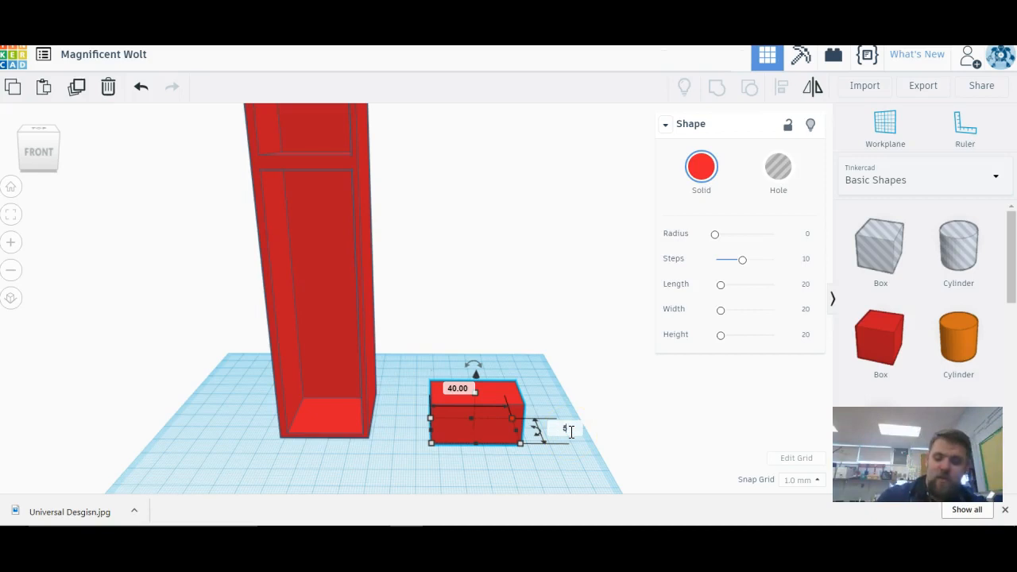
text(8)
key(Return)
click(558, 451)
right_drag(568, 466, 433, 467)
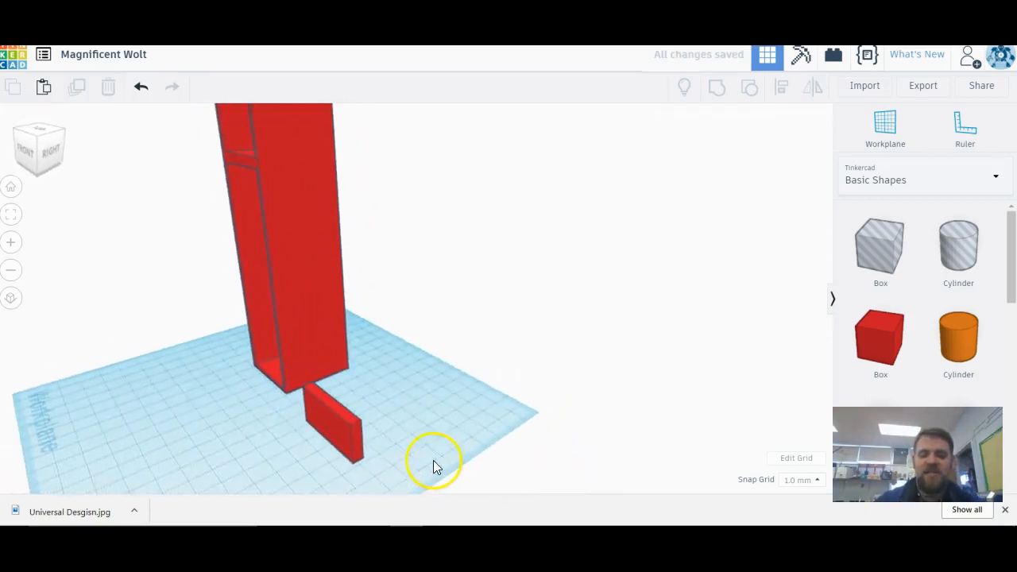
Set the thin box's height to 150 mm to form a tall panel and deselect it.
click(332, 409)
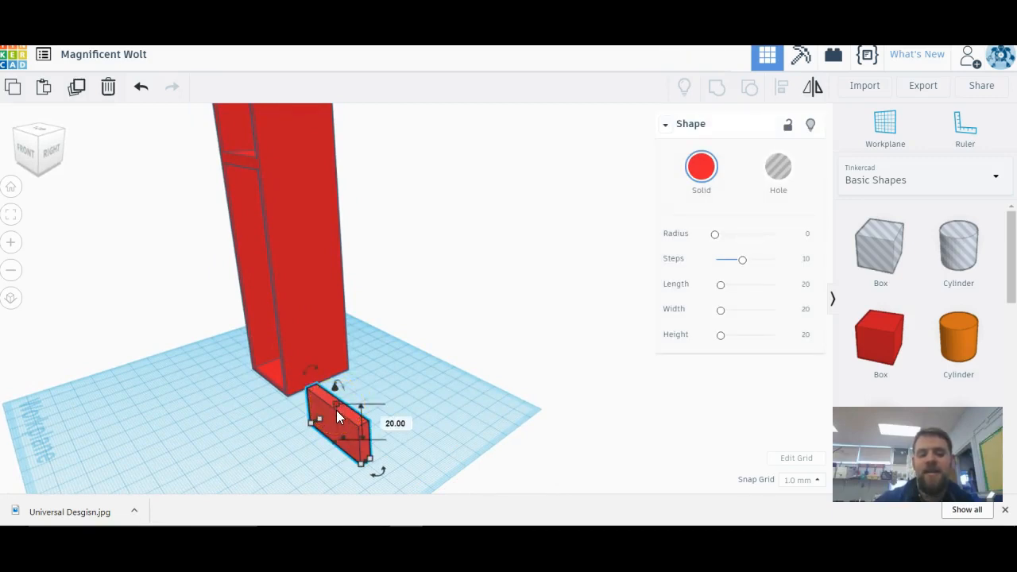
click(393, 423)
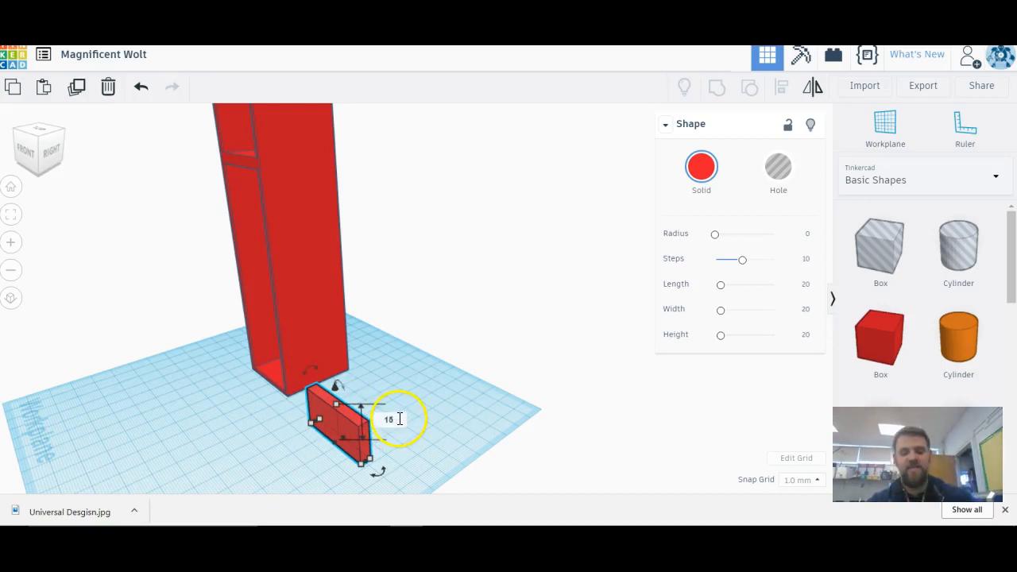
key(Return)
click(481, 390)
right_drag(481, 390, 517, 410)
drag(392, 380, 379, 361)
click(495, 420)
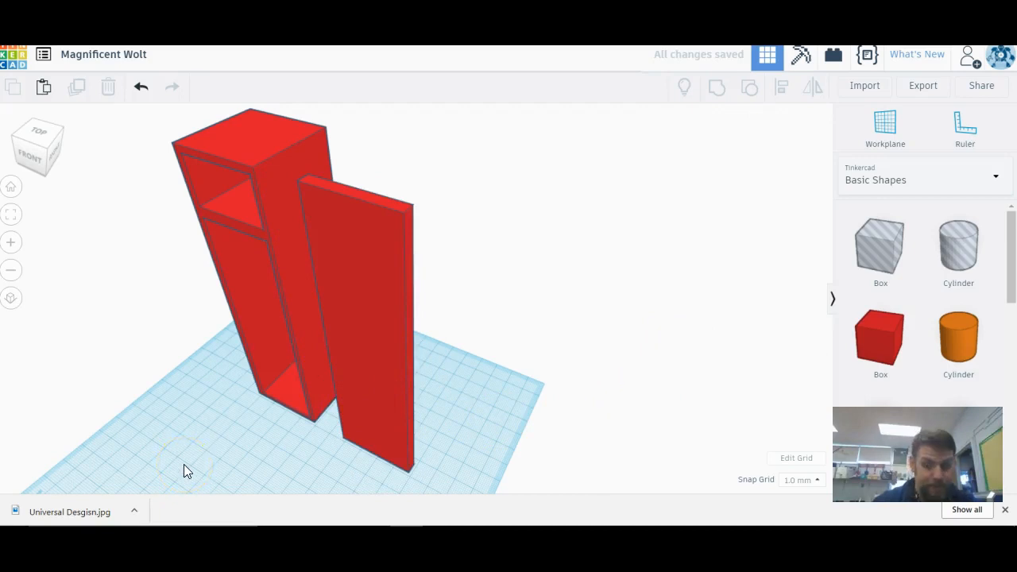
Move the tall panel about 24 mm sideways away from the shelf unit and deselect it.
drag(38, 158, 41, 157)
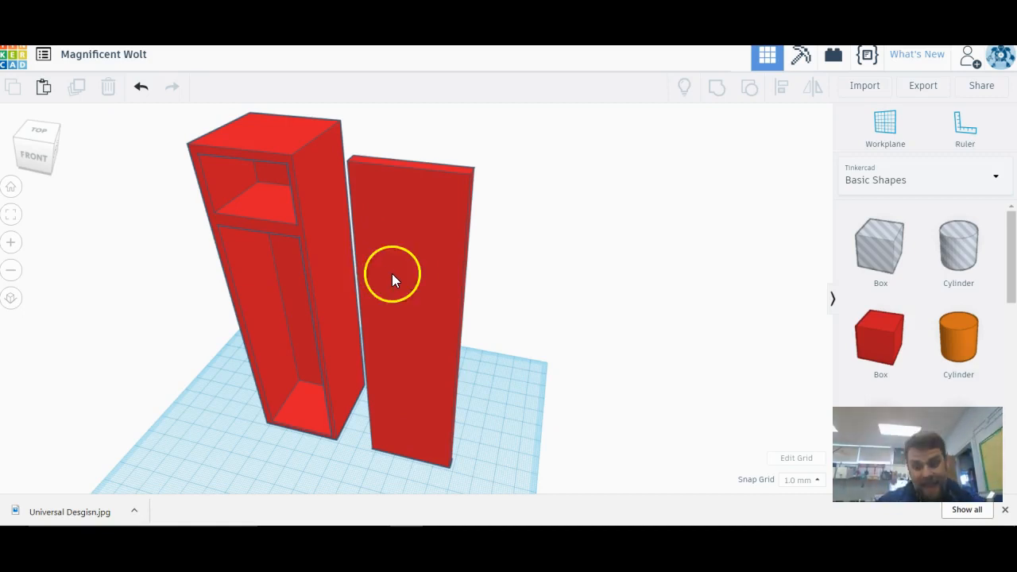
drag(395, 297, 438, 315)
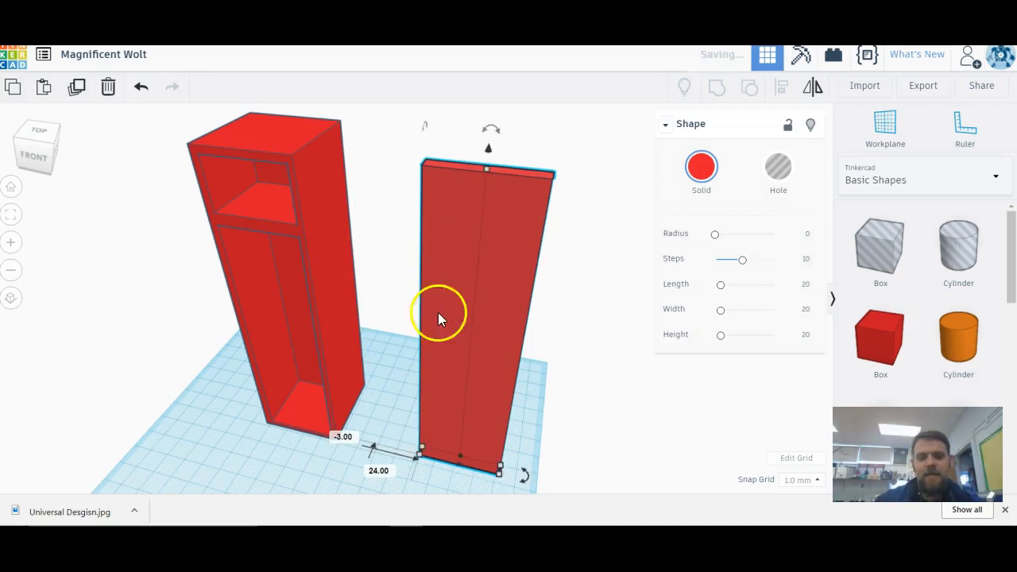
click(368, 372)
Place a box hole through the foot of the tall panel and reduce its height to 5 mm.
right_drag(533, 463, 468, 454)
drag(890, 253, 377, 457)
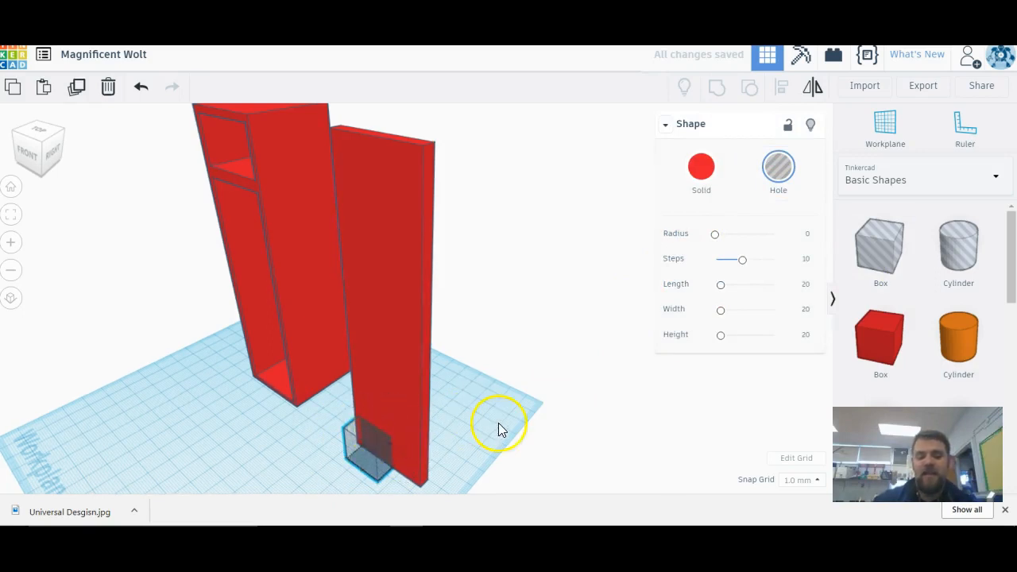
click(476, 423)
right_drag(477, 421, 389, 408)
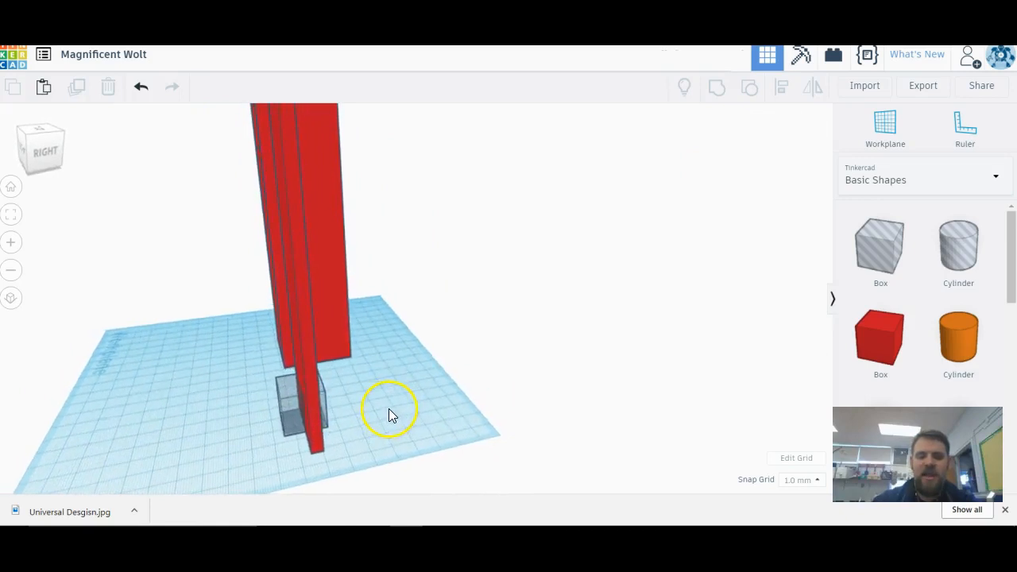
click(286, 411)
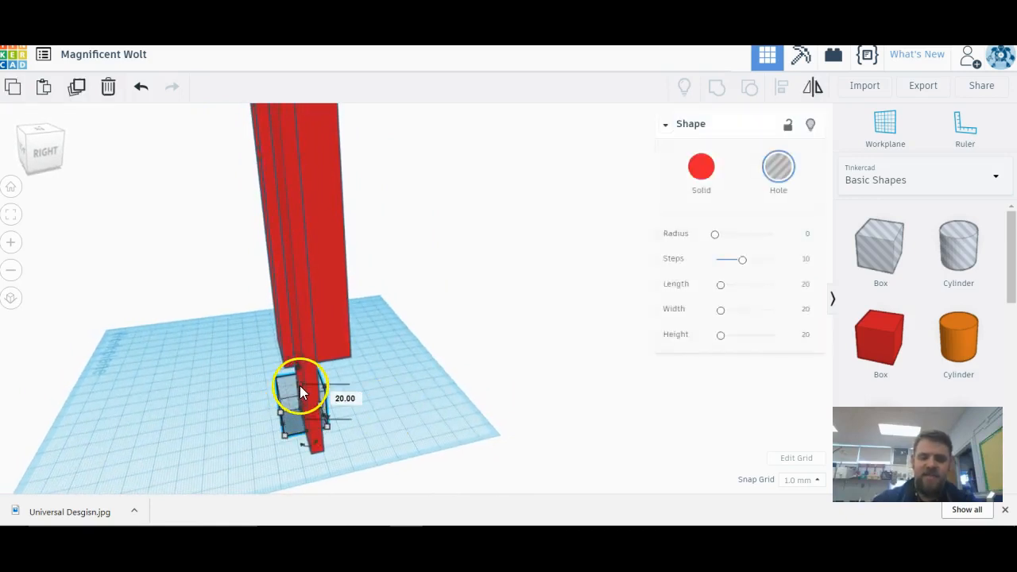
click(384, 417)
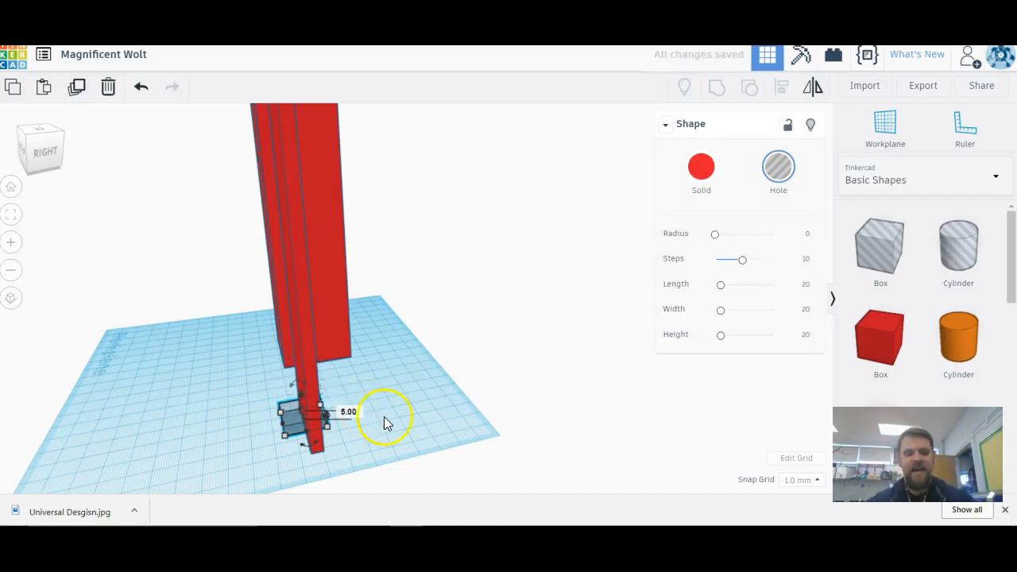
Set the width of the 5 mm high box hole to 30 mm along the panel.
right_drag(211, 443, 297, 449)
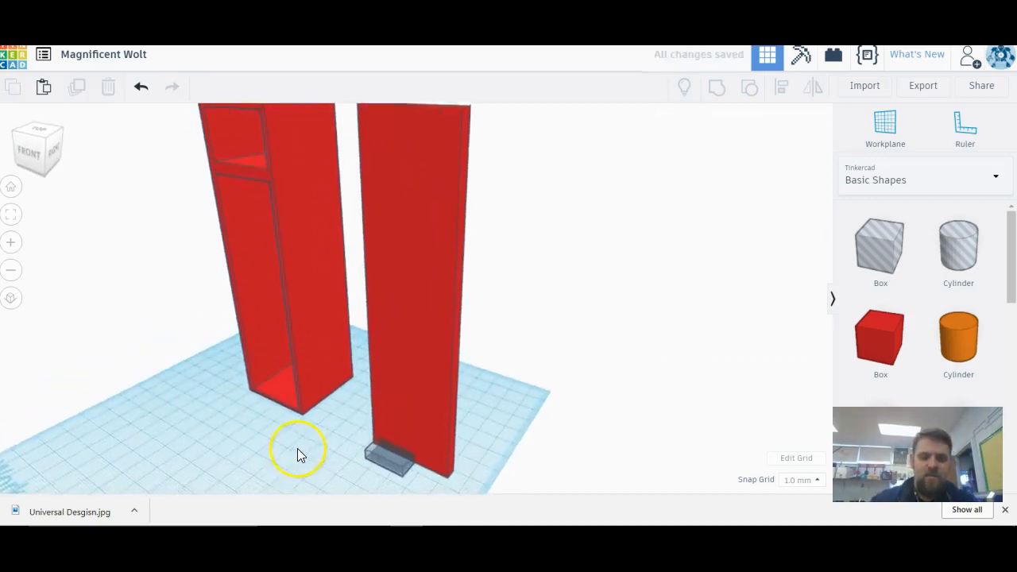
click(379, 449)
right_drag(394, 443, 540, 135)
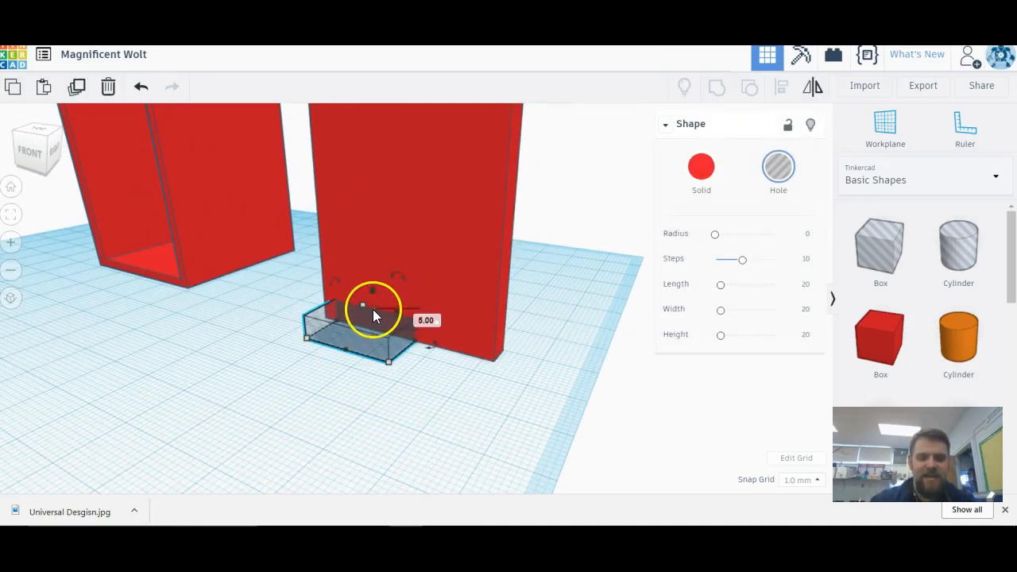
mouse_move(389, 363)
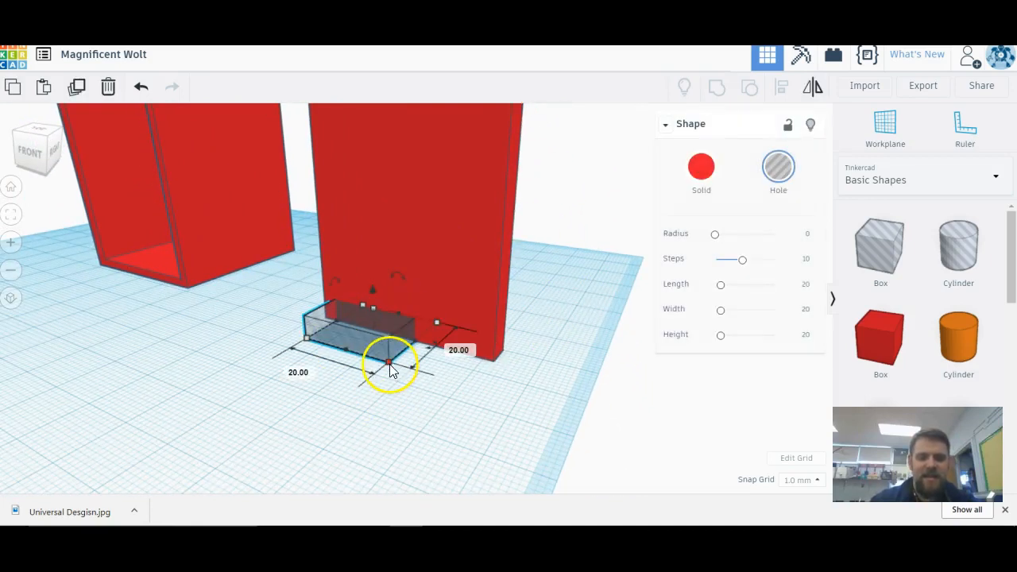
click(317, 380)
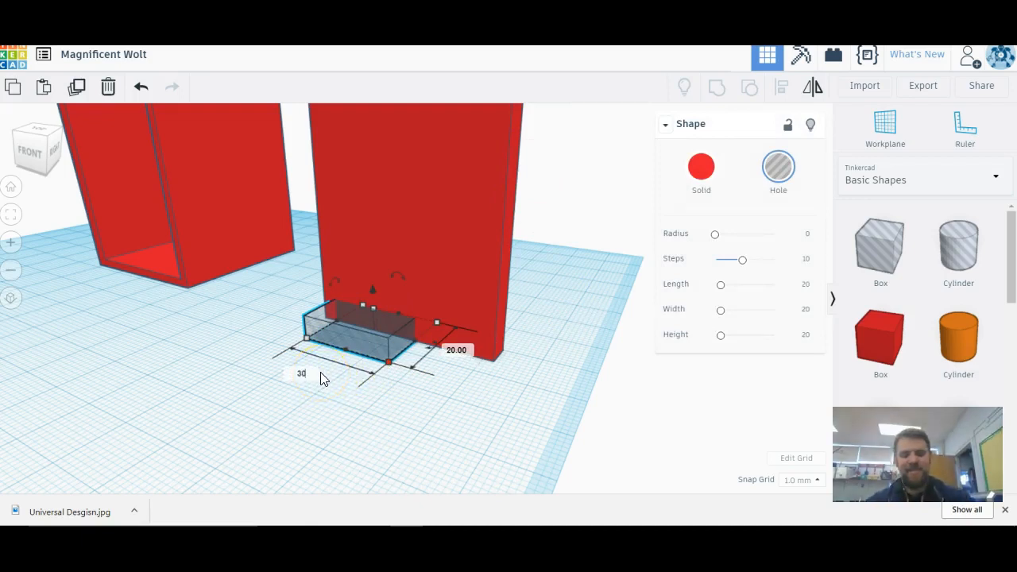
key(Return)
click(358, 426)
Shift the 30 mm wide hole so it is centred across the panel's foot and passes through both faces.
drag(381, 351, 393, 358)
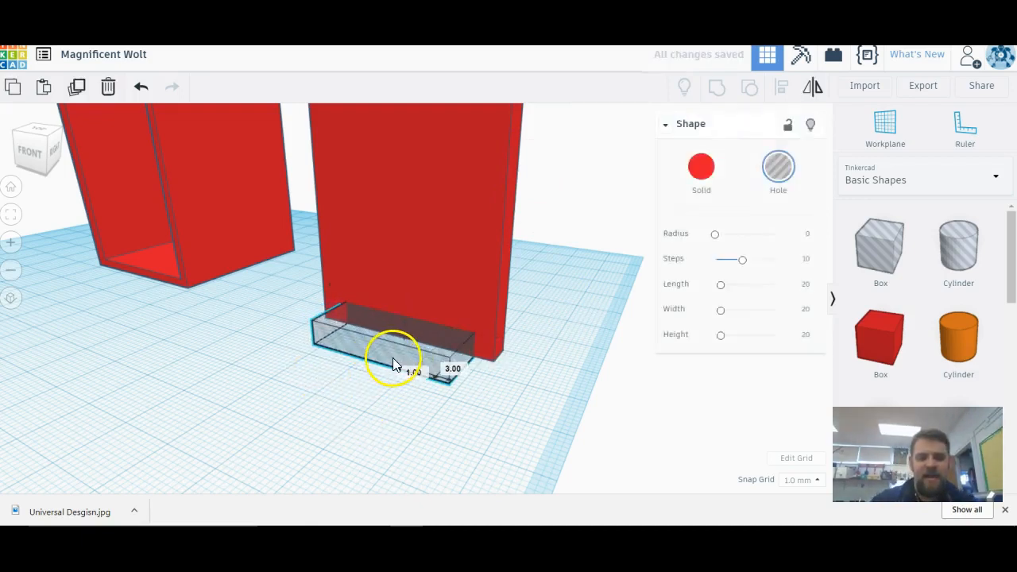
click(270, 393)
right_drag(235, 389, 55, 409)
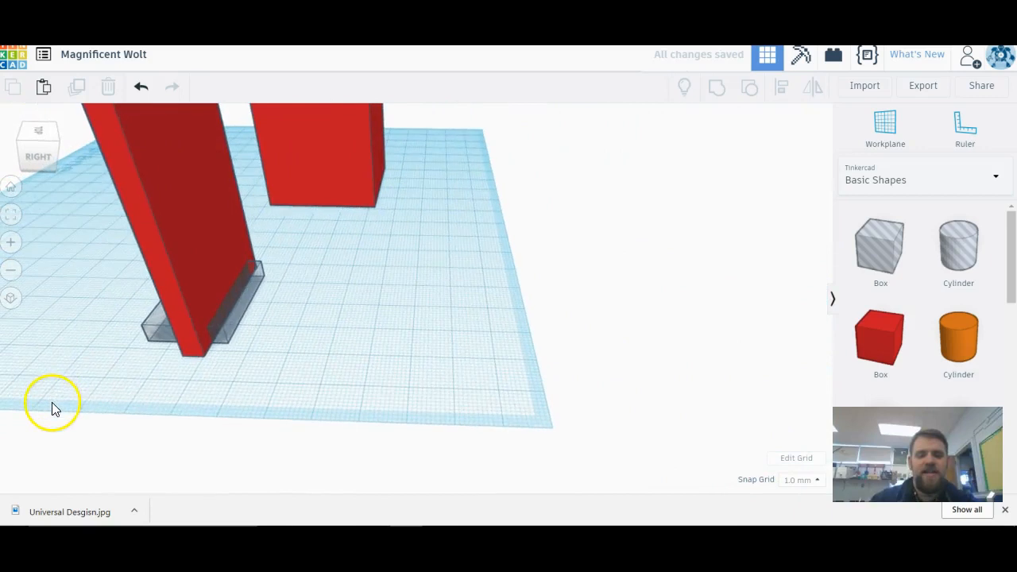
click(152, 333)
drag(163, 331, 169, 335)
click(123, 375)
right_drag(123, 375, 199, 342)
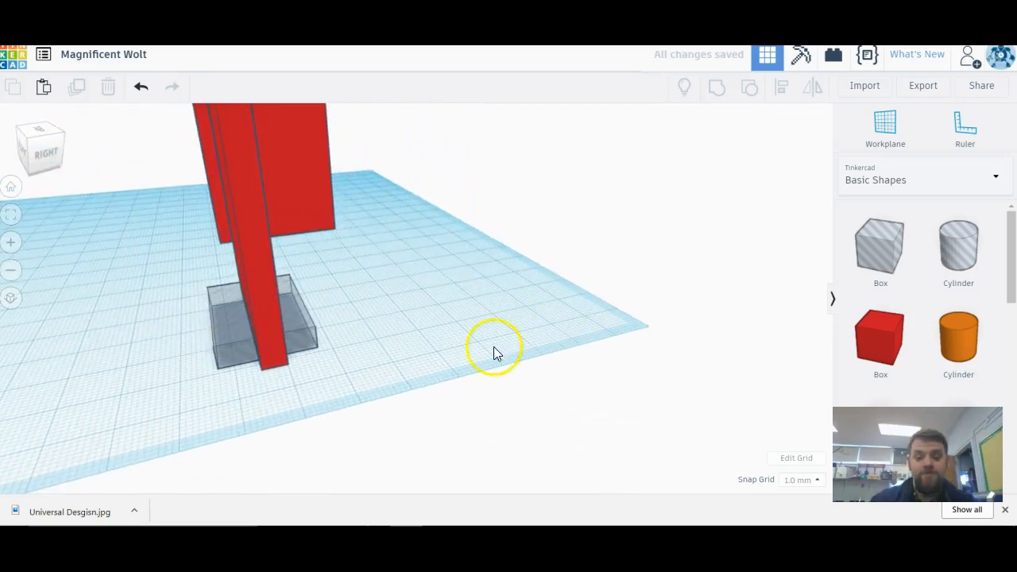
Raise the slot hole from the tall panel's foot to the upper part of the panel.
right_drag(465, 358, 559, 354)
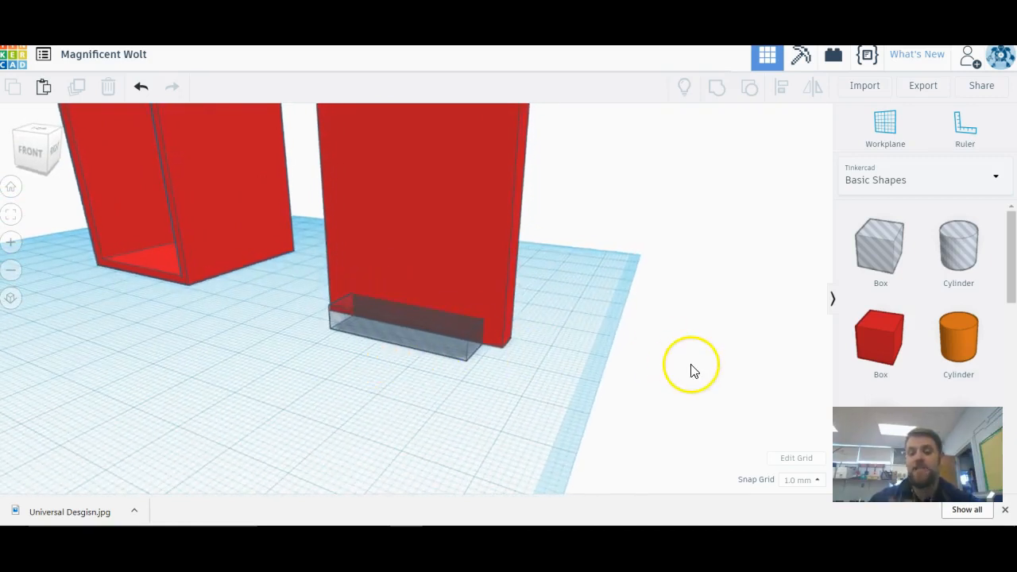
scroll(515, 391, down, 3)
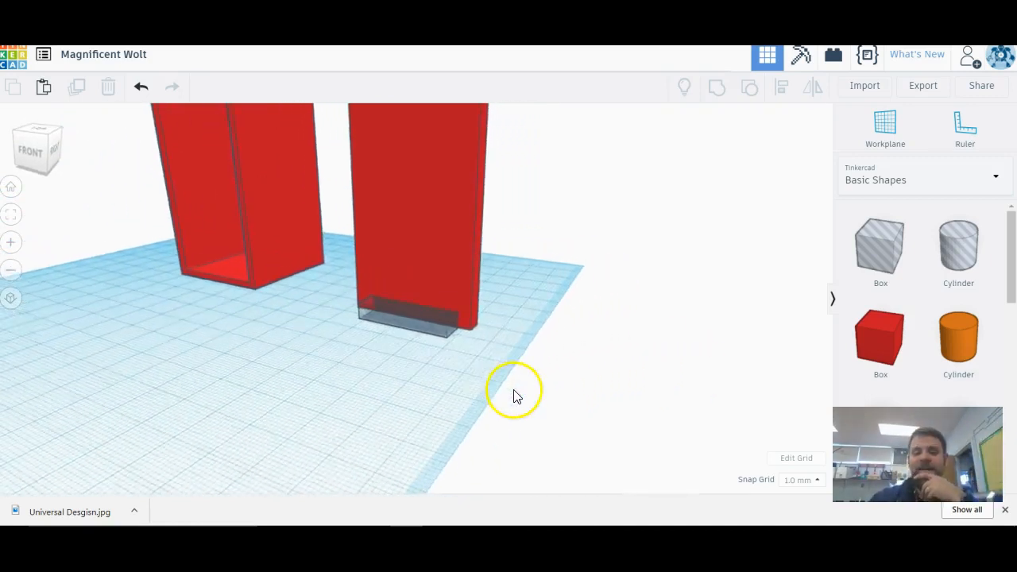
scroll(382, 373, up, 4)
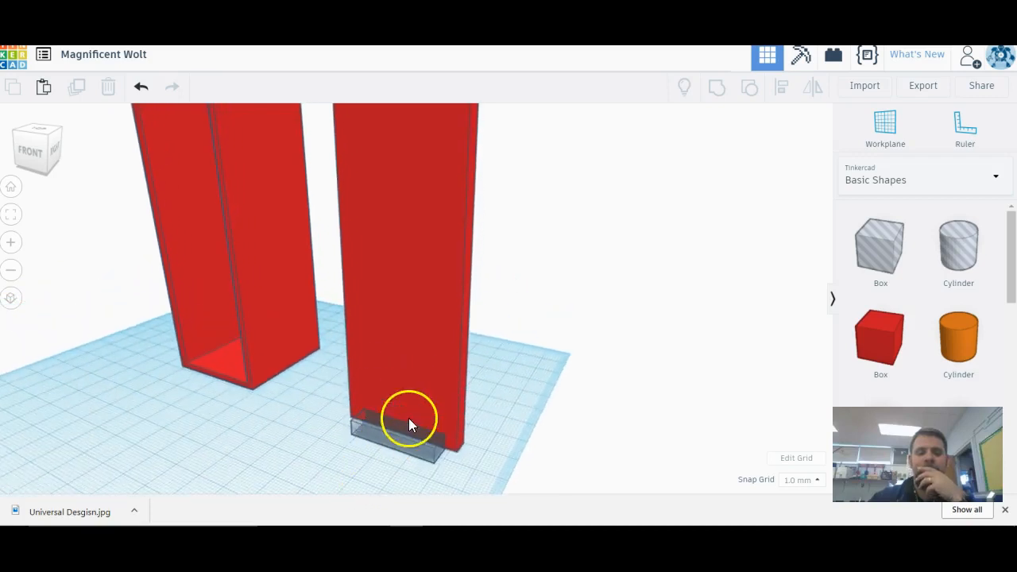
click(410, 439)
drag(407, 406, 390, 211)
right_drag(543, 325, 534, 368)
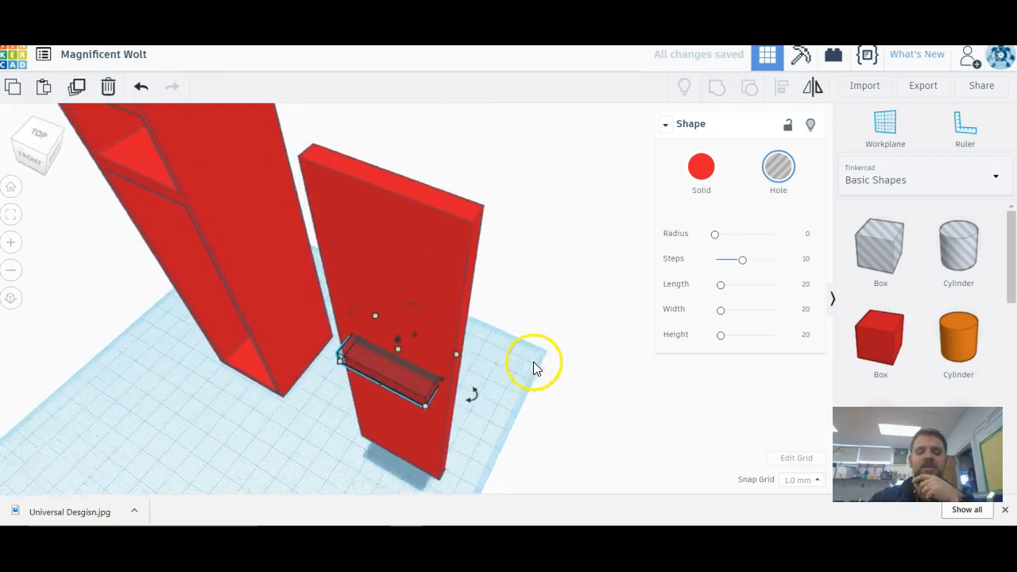
right_drag(262, 447, 397, 332)
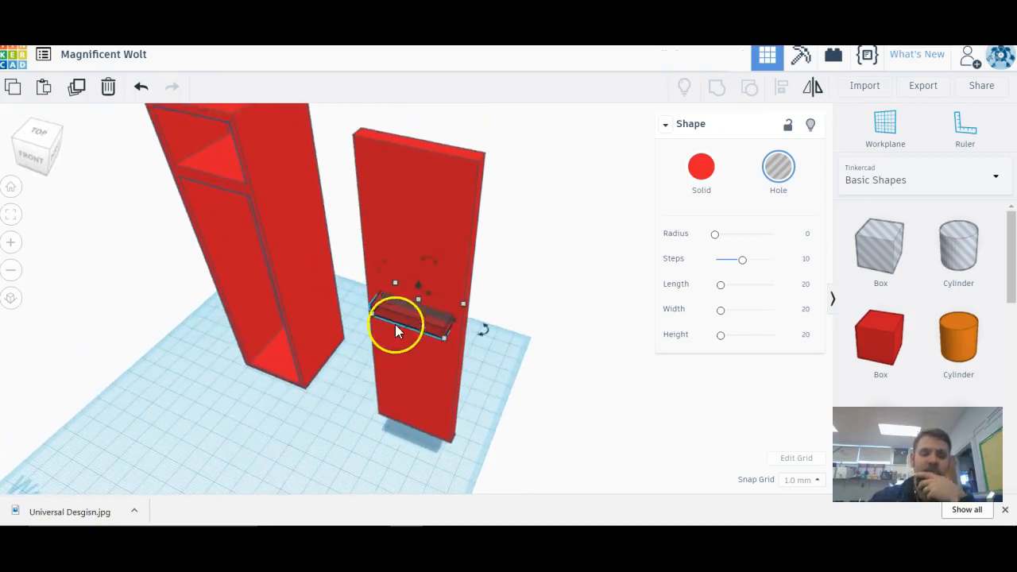
drag(419, 290, 398, 209)
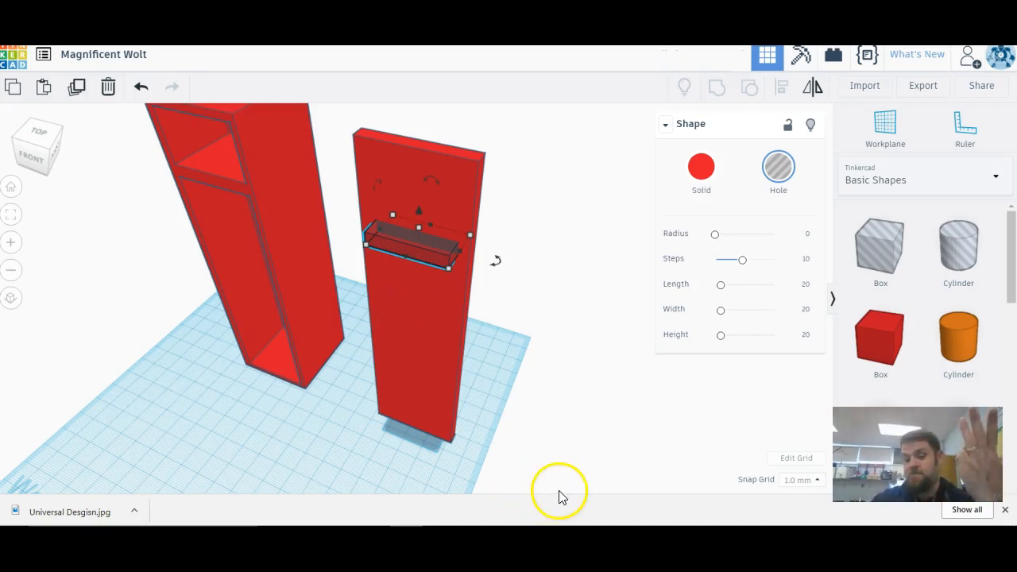
Duplicate the slot hole twice at 10 mm upward spacing to make three parallel slots near the panel's top.
click(79, 88)
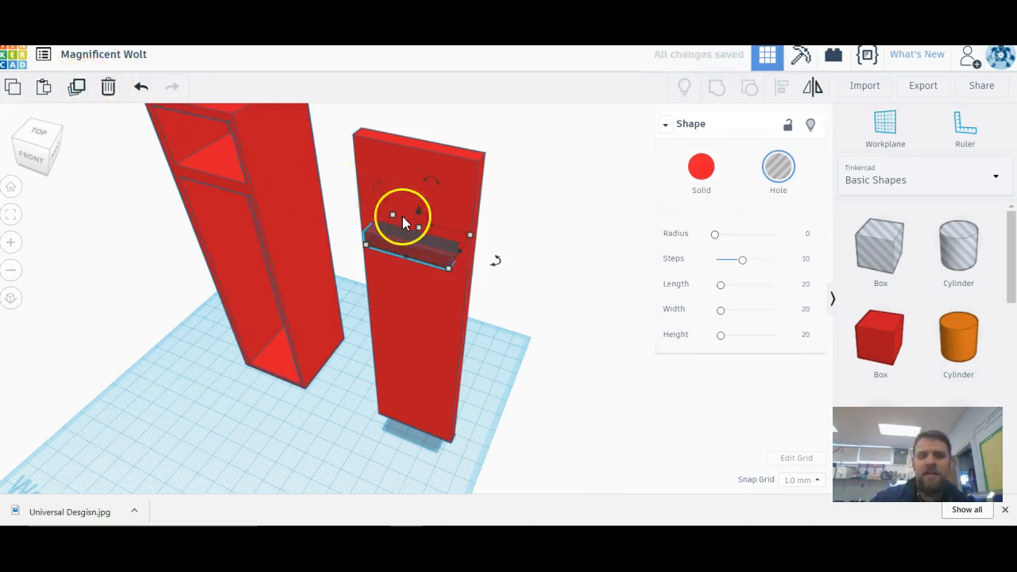
drag(419, 217, 422, 195)
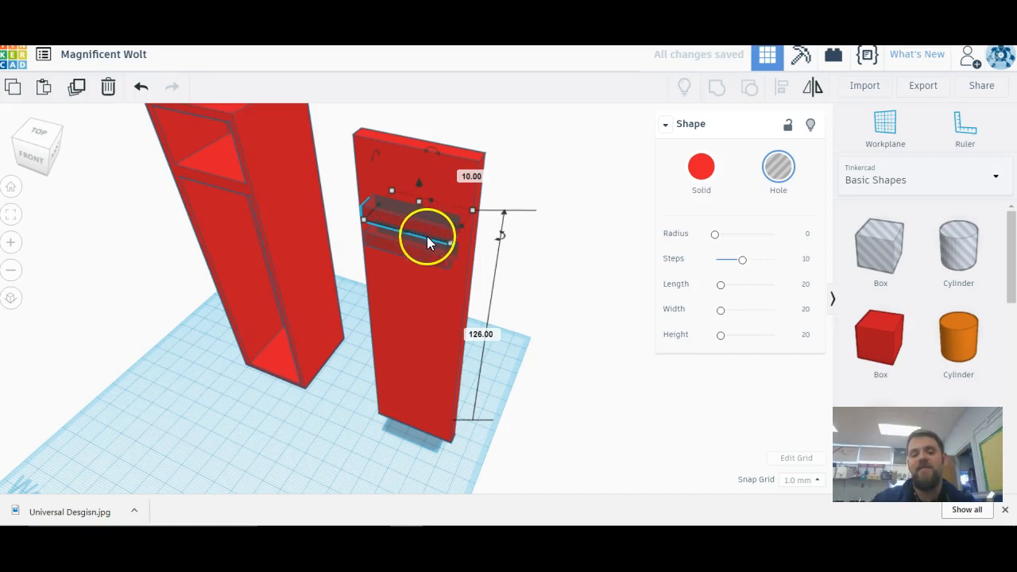
click(80, 89)
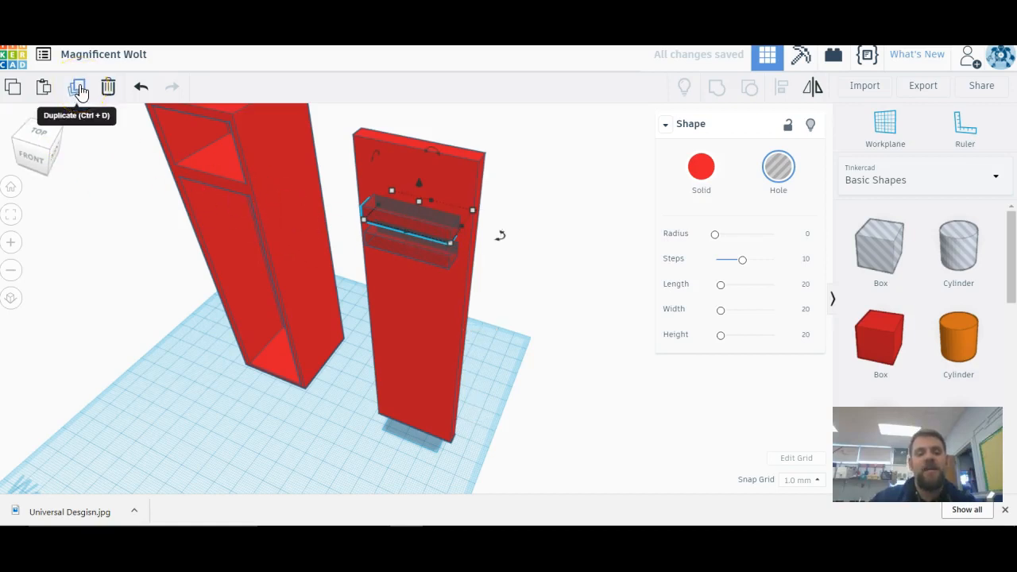
click(530, 337)
right_drag(509, 350, 538, 366)
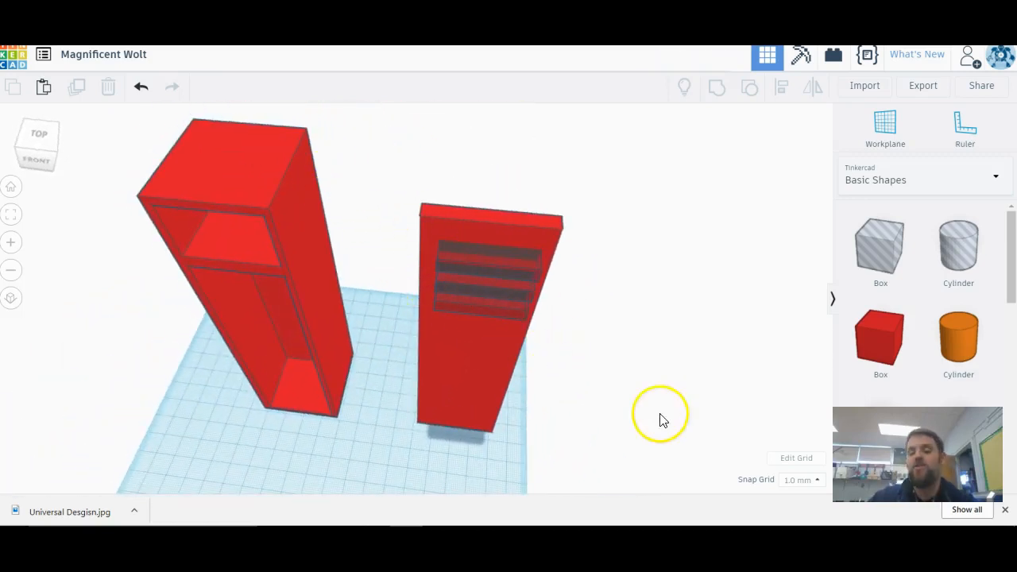
Group the tall panel with its three slot holes and shift it 11 mm sideways towards the shelf unit.
drag(480, 427, 475, 400)
click(141, 87)
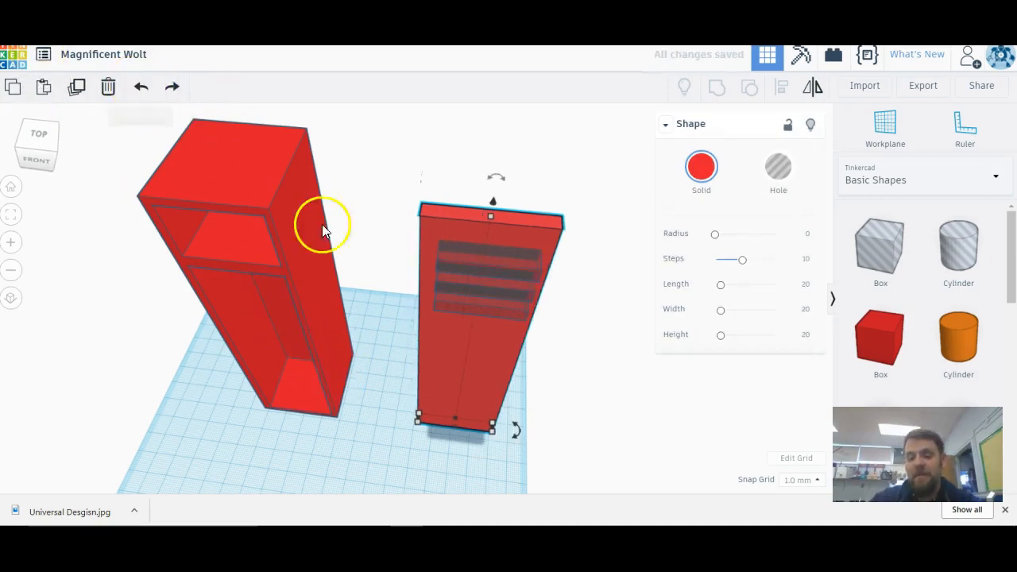
drag(387, 164, 585, 477)
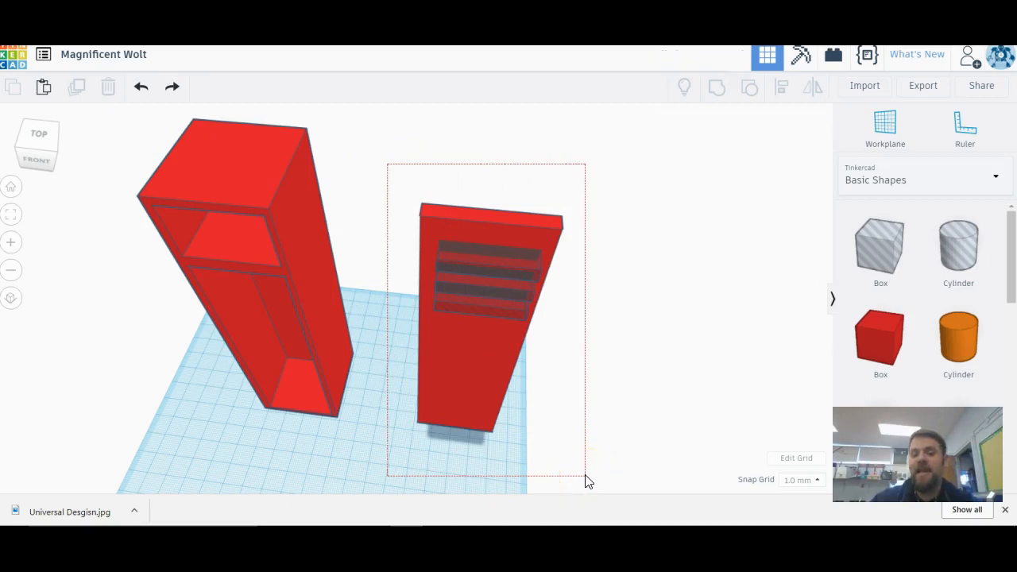
drag(585, 480, 587, 479)
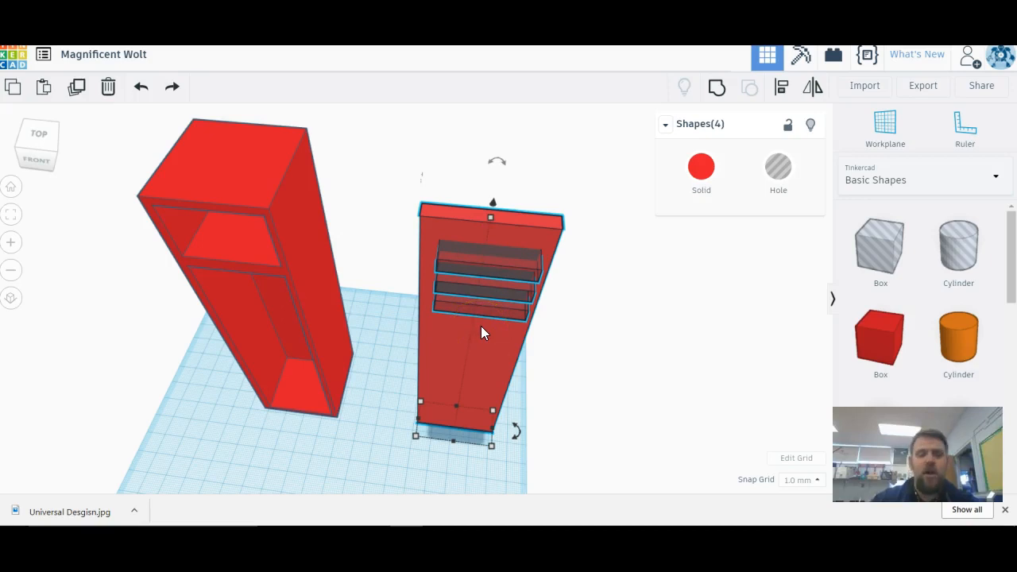
click(718, 93)
drag(480, 379, 428, 470)
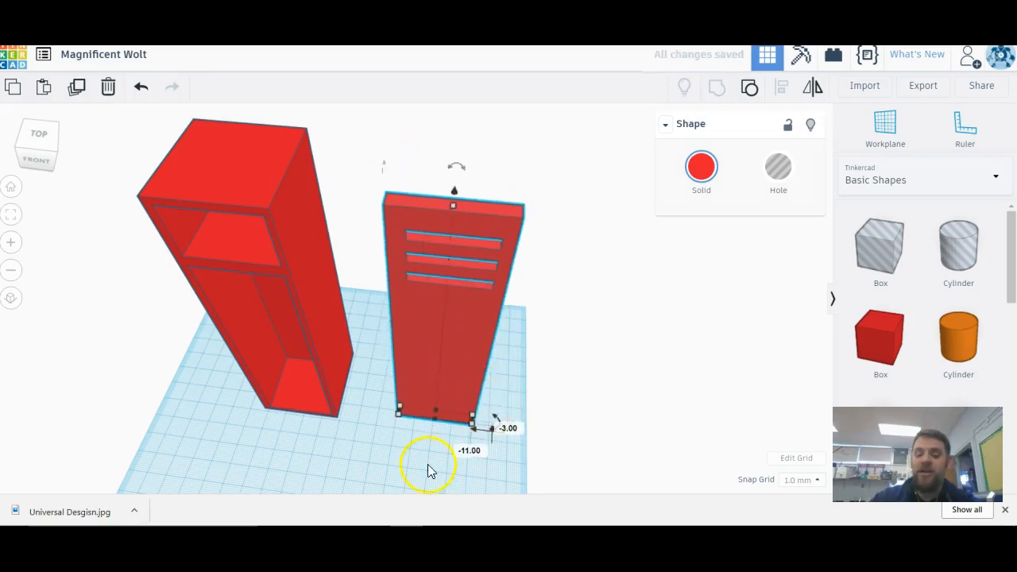
click(428, 471)
right_drag(428, 466, 429, 395)
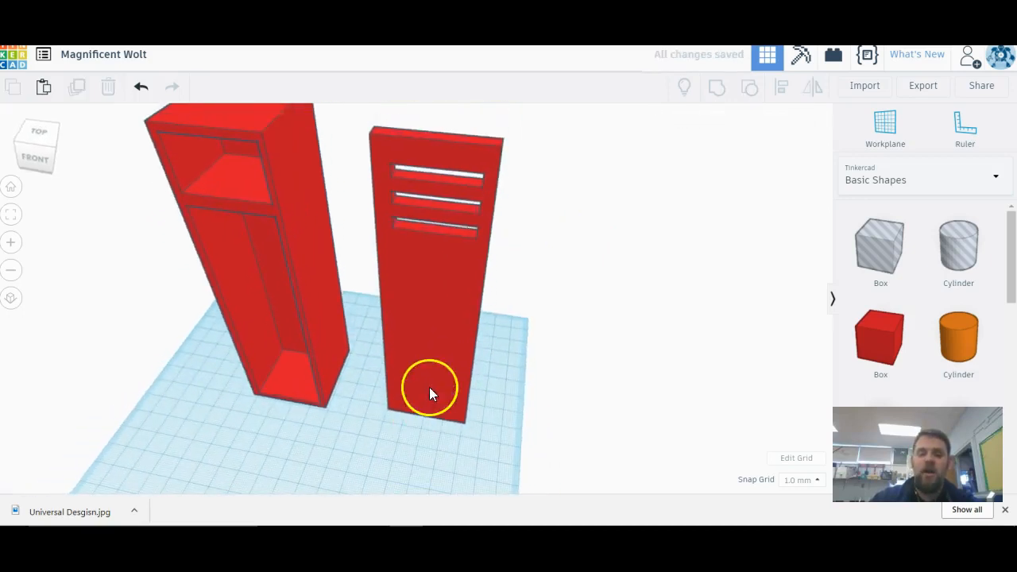
Move the slotted panel to the shelf unit's front edge and rotate it outward like an open door.
click(429, 388)
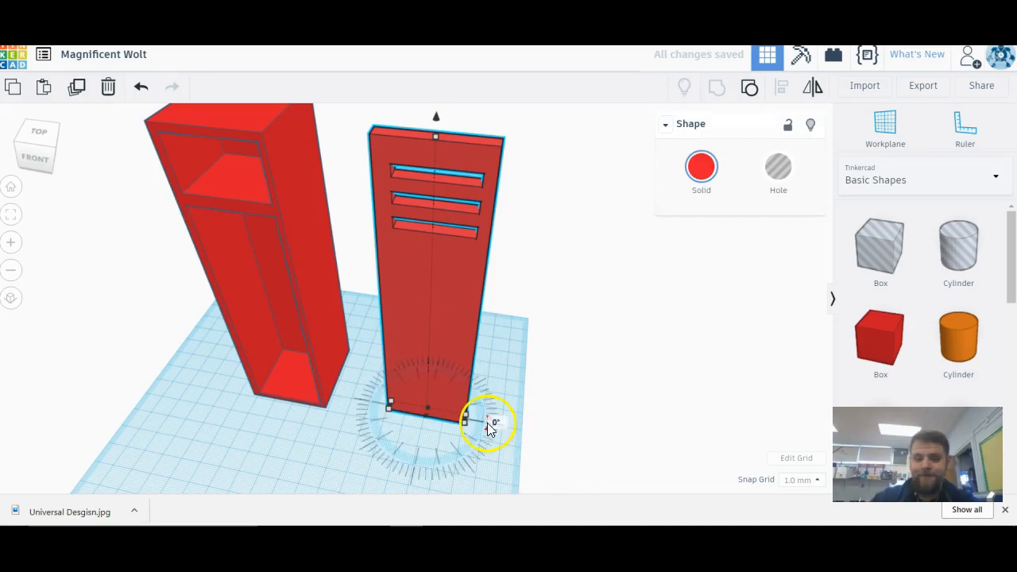
drag(458, 350, 377, 349)
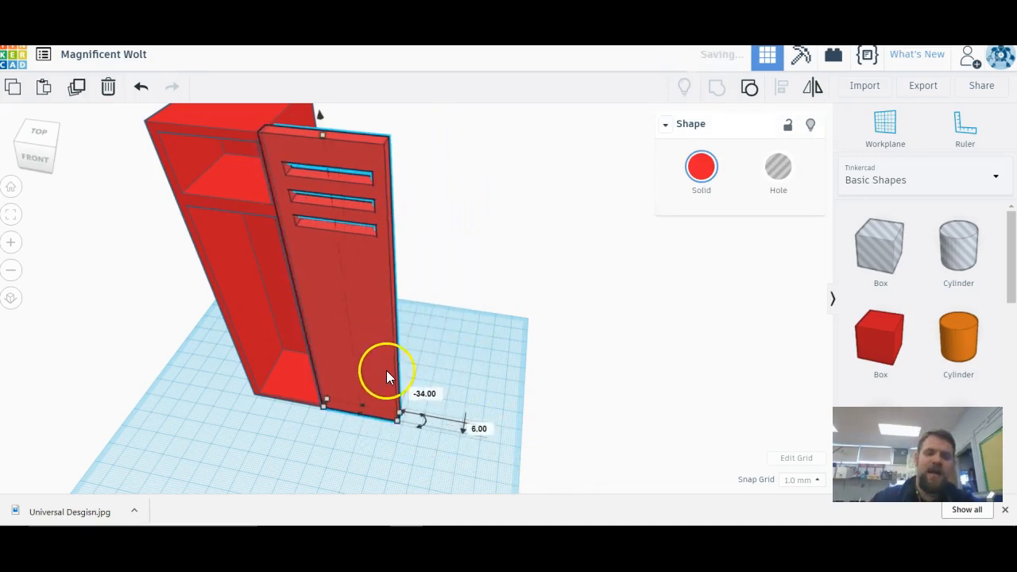
mouse_move(417, 430)
drag(418, 429, 341, 378)
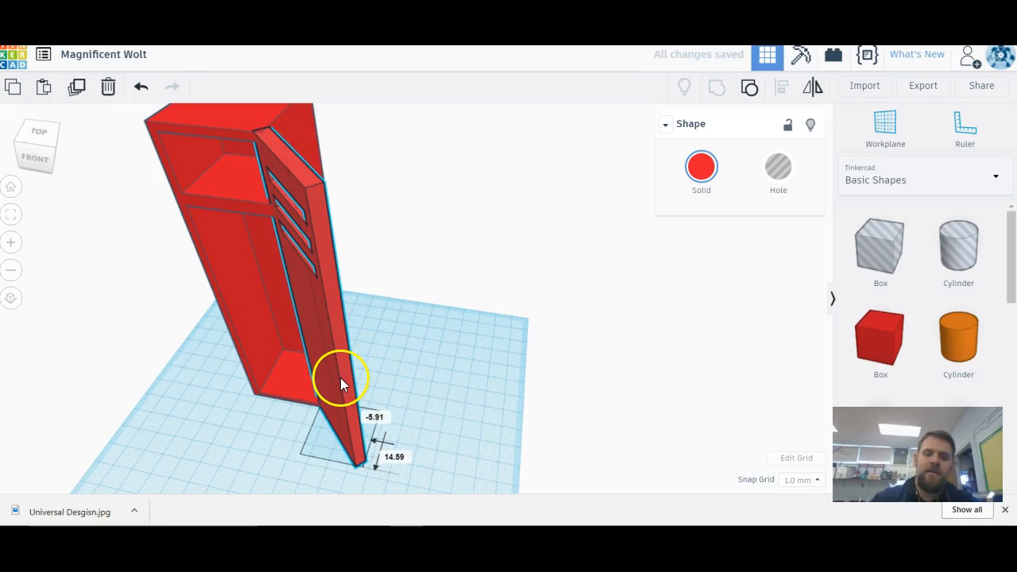
click(231, 444)
right_drag(236, 452, 343, 457)
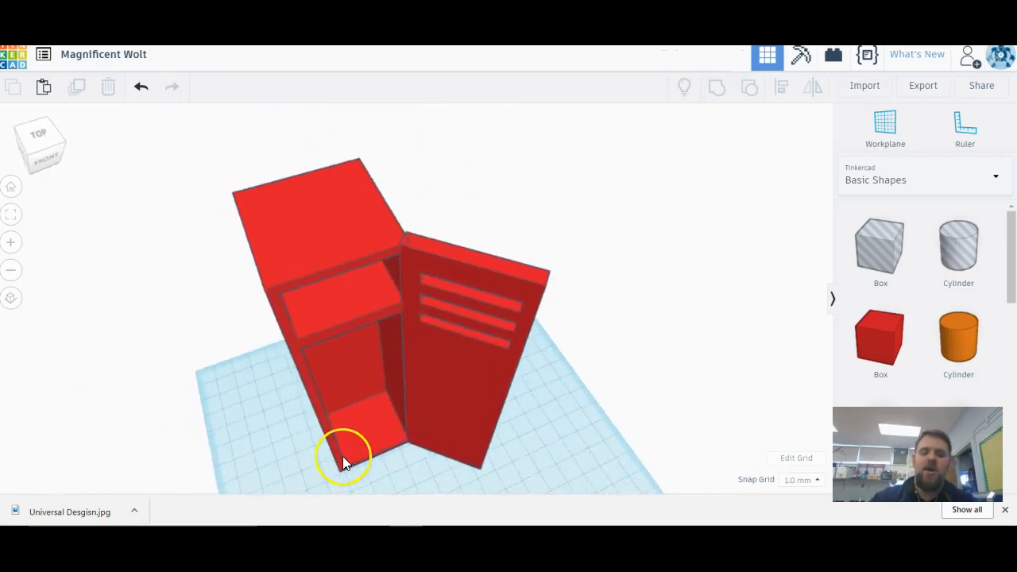
Group the shelf unit and the open slotted door into one locker object.
drag(196, 161, 688, 401)
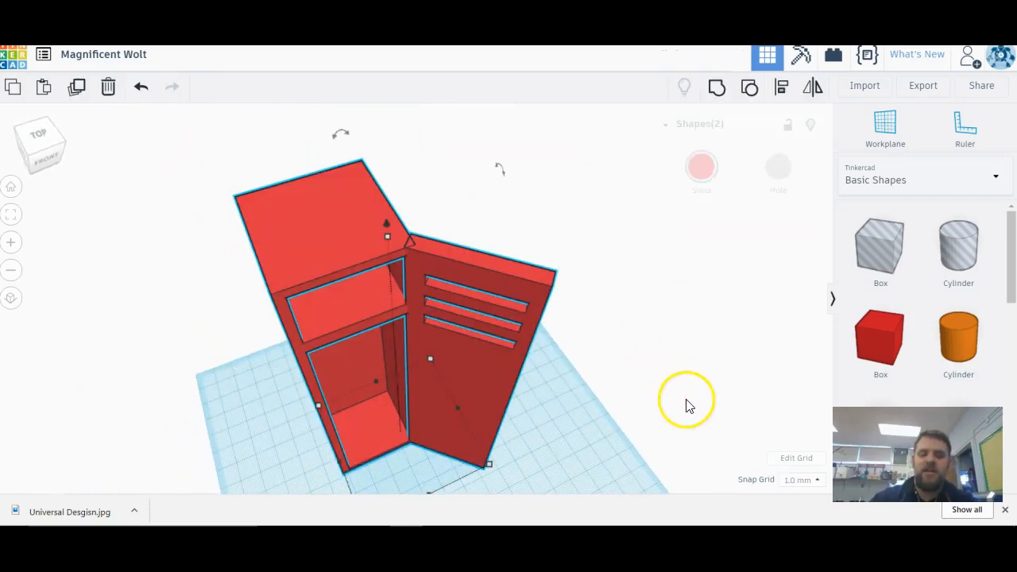
click(716, 87)
click(584, 478)
drag(395, 390, 379, 339)
right_drag(555, 407, 575, 400)
click(595, 417)
scroll(594, 417, down, 3)
scroll(593, 416, up, 4)
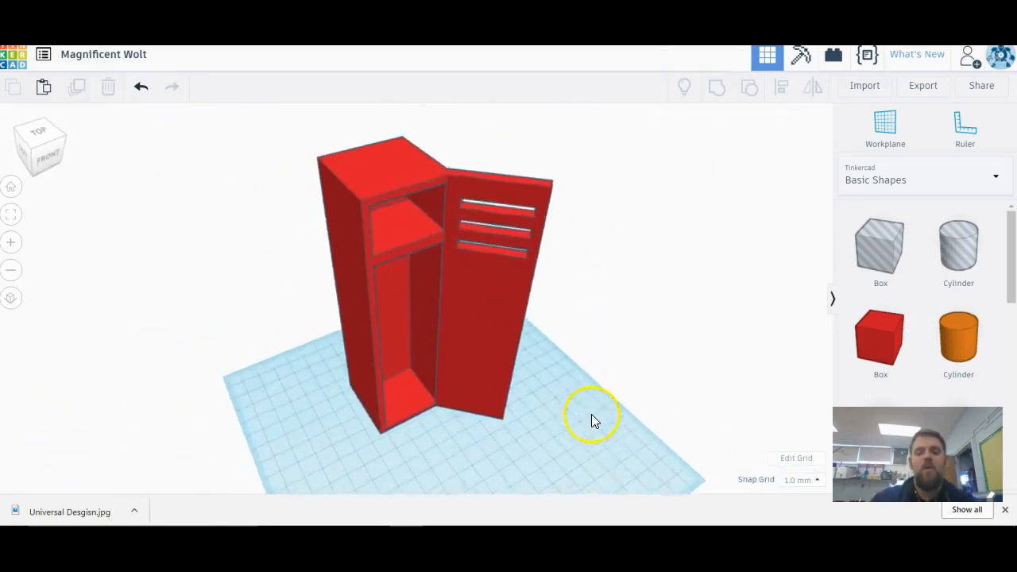
right_drag(590, 451, 566, 438)
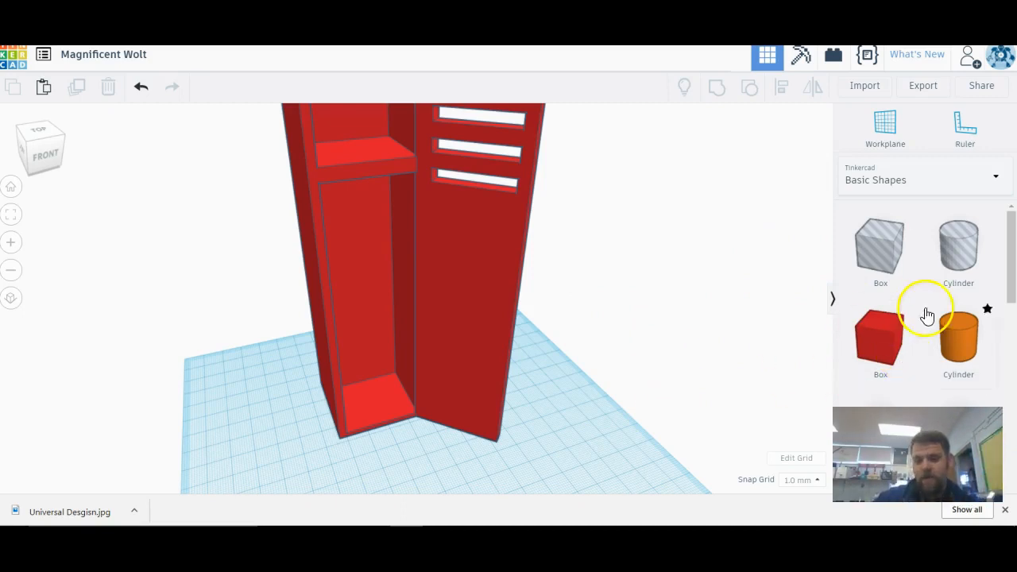
Place a letter J from the Text shapes in front of the locker and rotate it upright.
click(989, 182)
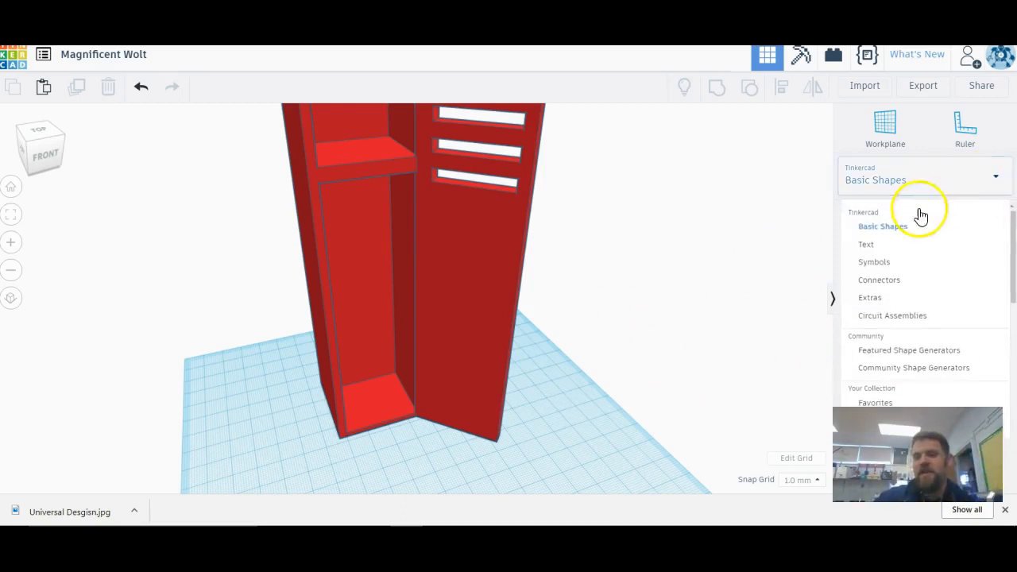
click(880, 244)
drag(1012, 231, 1012, 294)
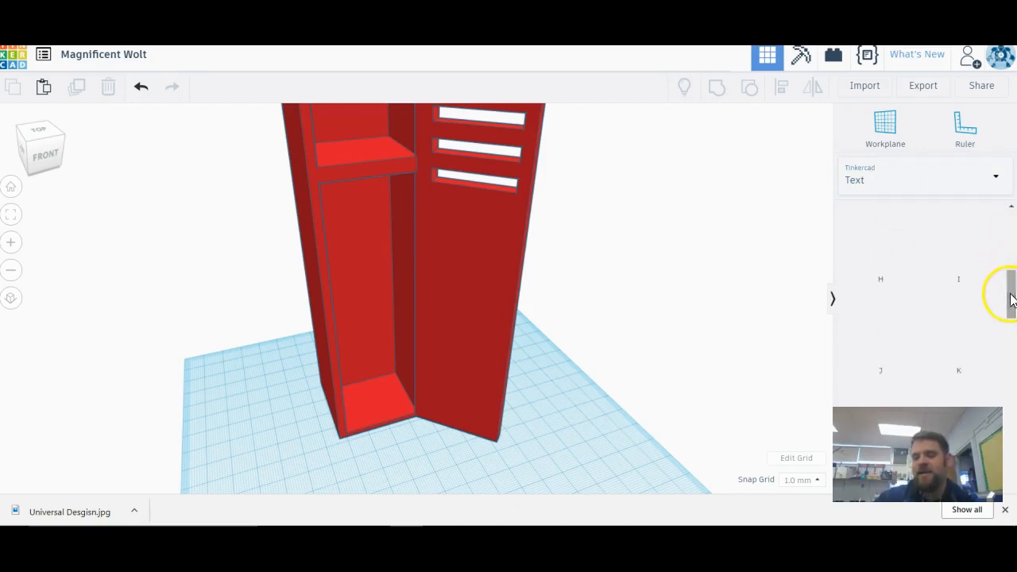
drag(891, 362, 468, 499)
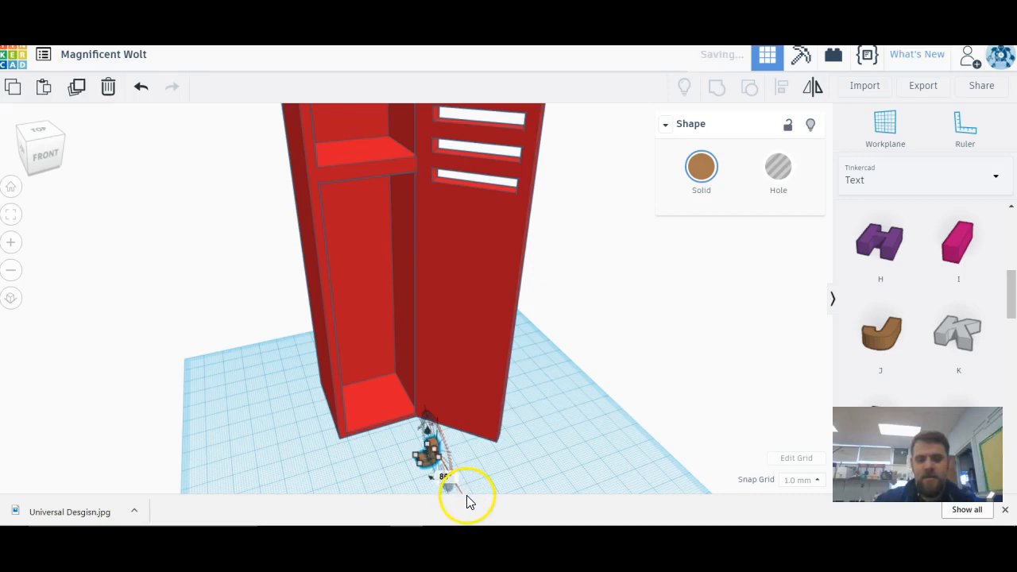
Position the letter J inside the locker just beneath the shelf as a coat hook.
drag(398, 389, 389, 140)
right_drag(175, 375, 308, 332)
click(270, 318)
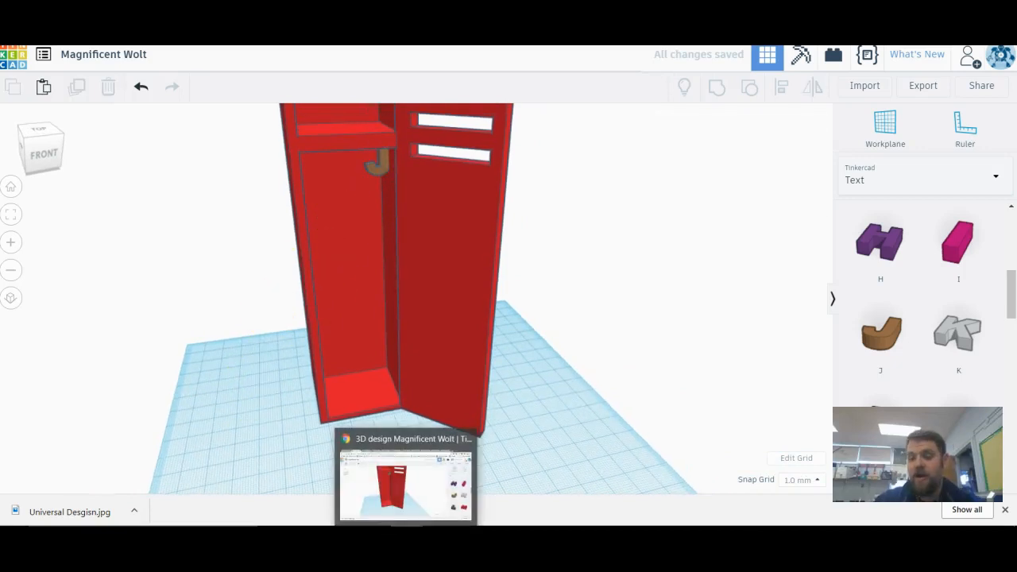
Examine the finished locker from several sides, including the open door, slots, shelf and hook.
right_drag(567, 447, 220, 318)
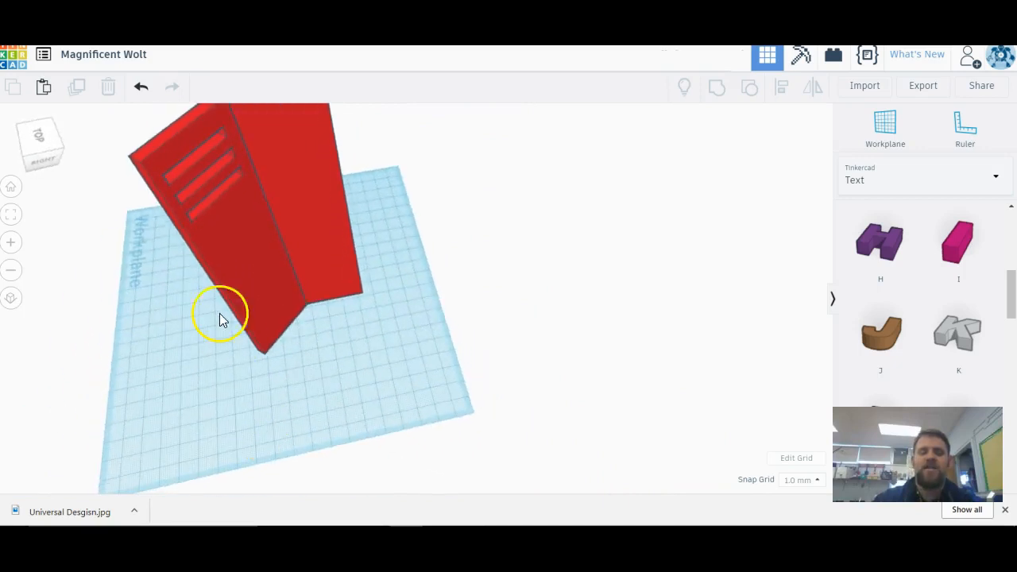
click(215, 194)
click(214, 196)
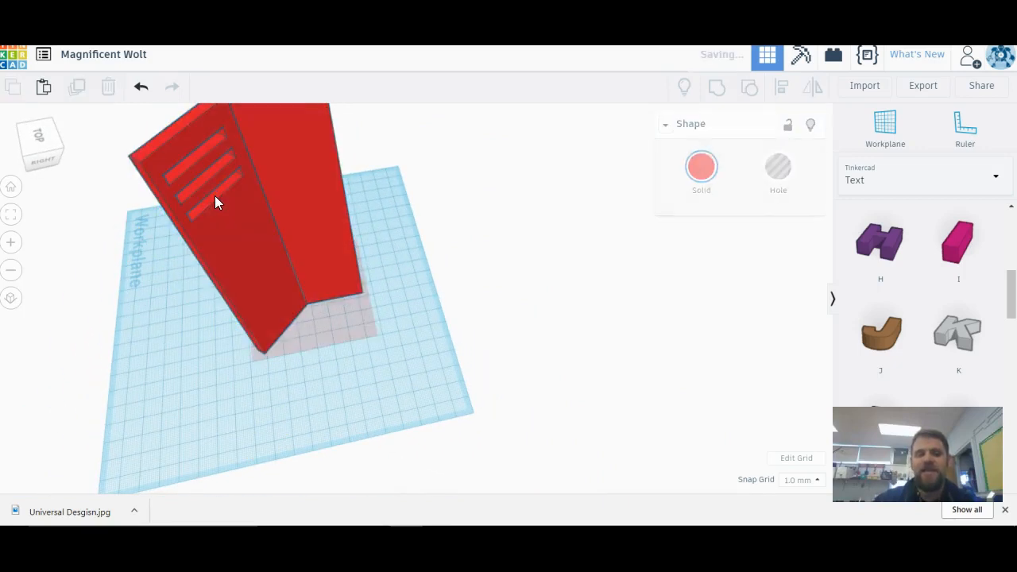
click(212, 372)
right_drag(251, 193, 499, 260)
right_drag(641, 398, 442, 352)
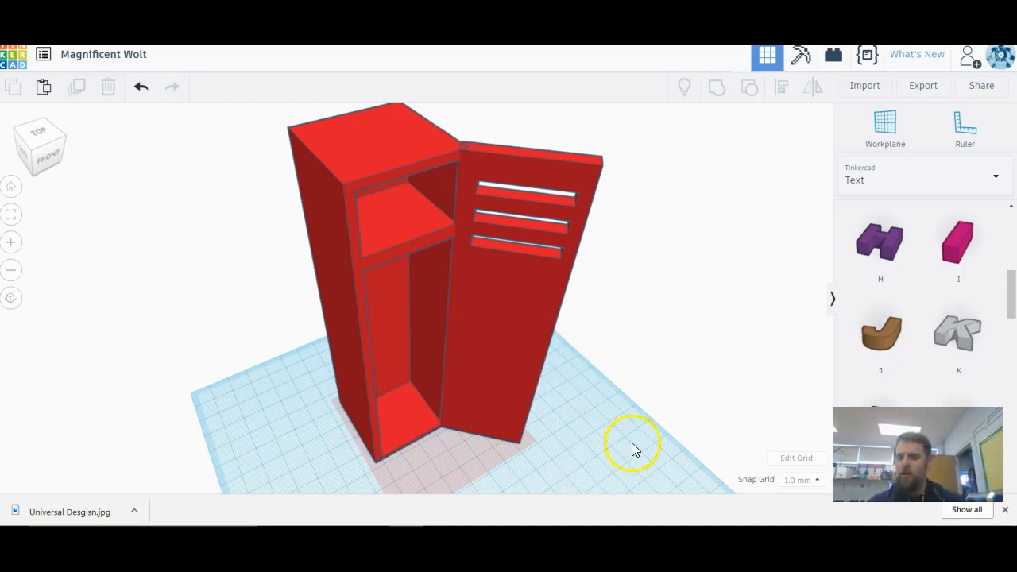
drag(614, 447, 572, 431)
right_drag(571, 431, 416, 495)
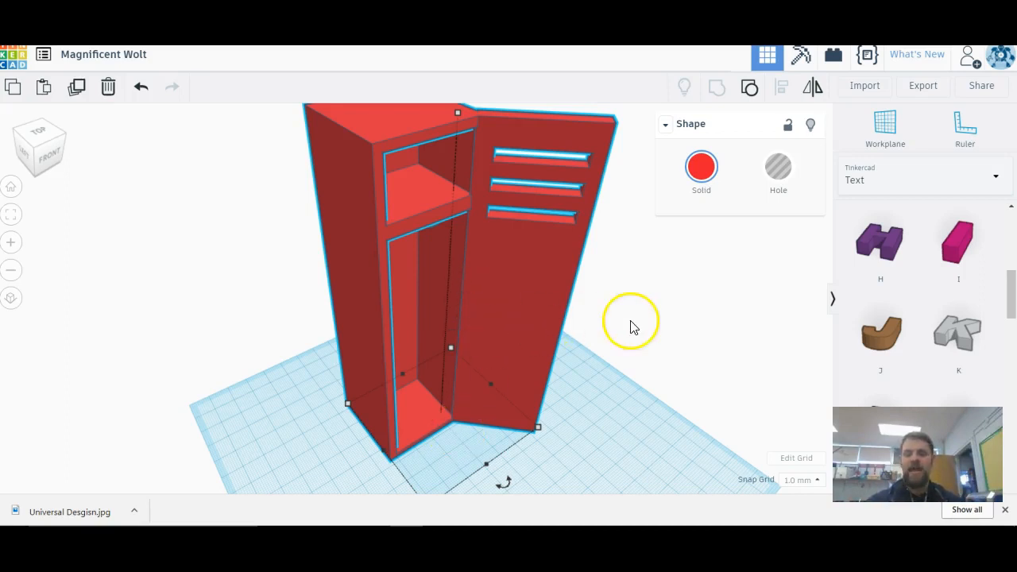
scroll(626, 342, down, 3)
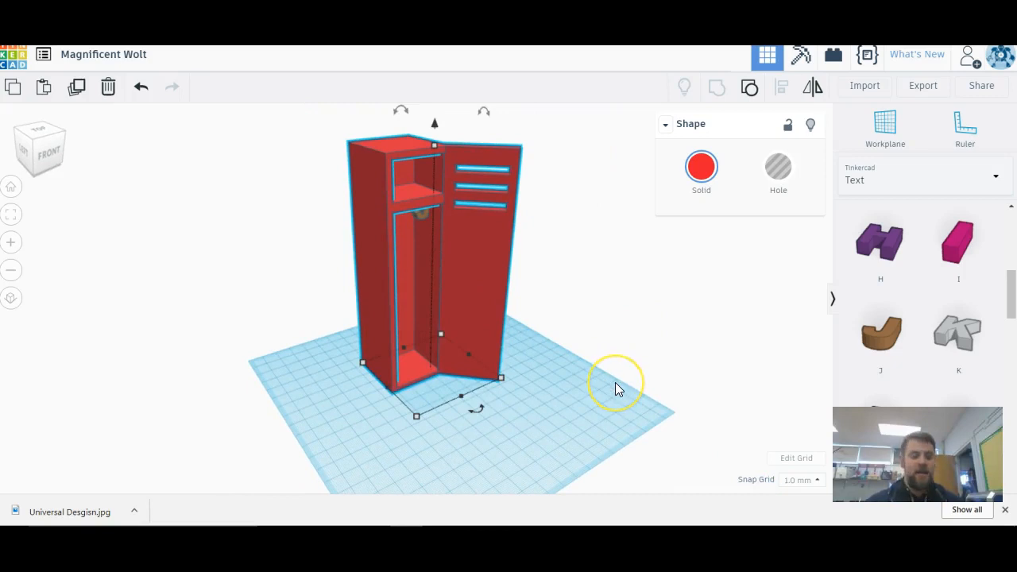